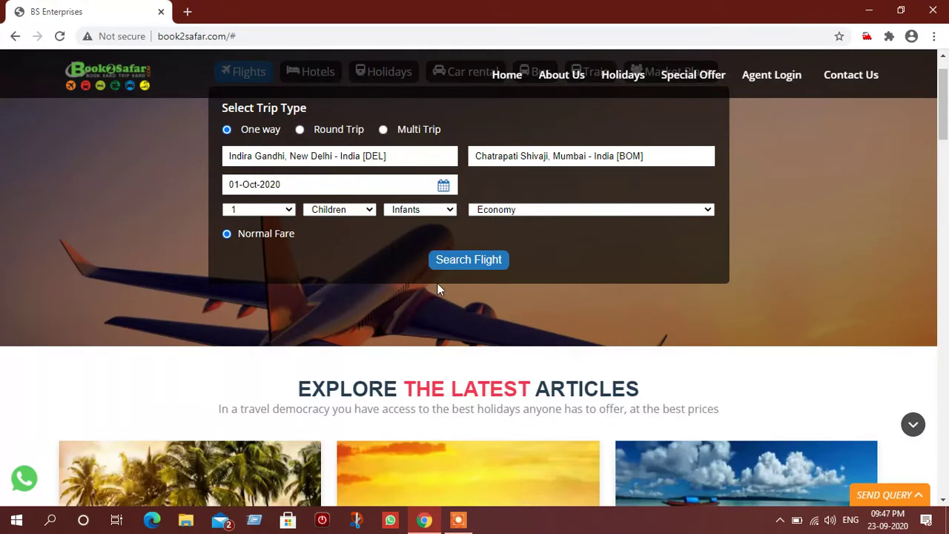
Step: Search Delhi–Mumbai Economy flights for 1 adult, with no children and no infants
click(275, 211)
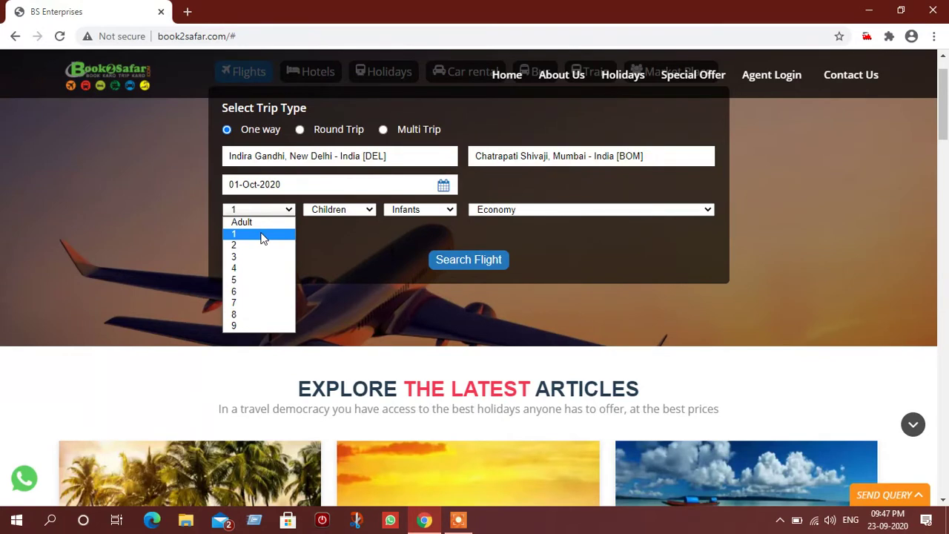
click(261, 236)
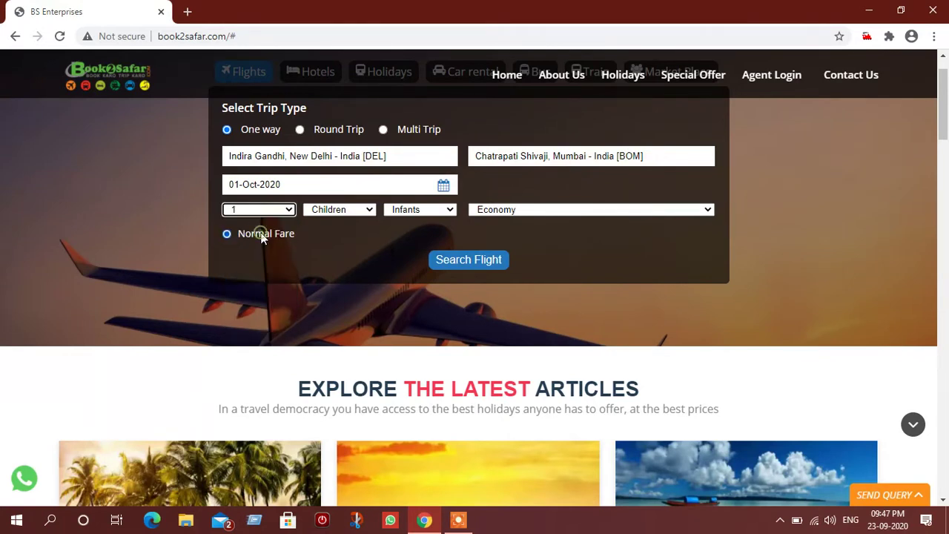
click(363, 209)
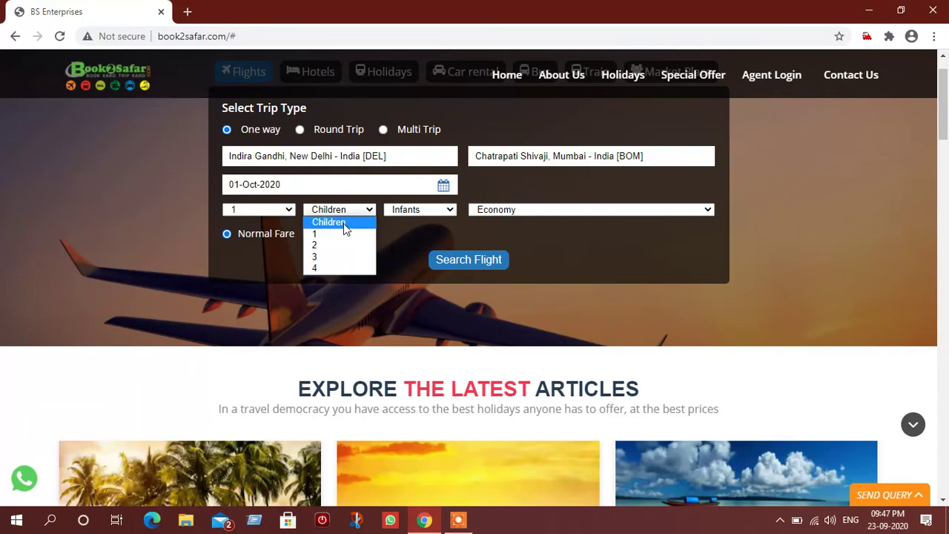
click(343, 223)
click(445, 210)
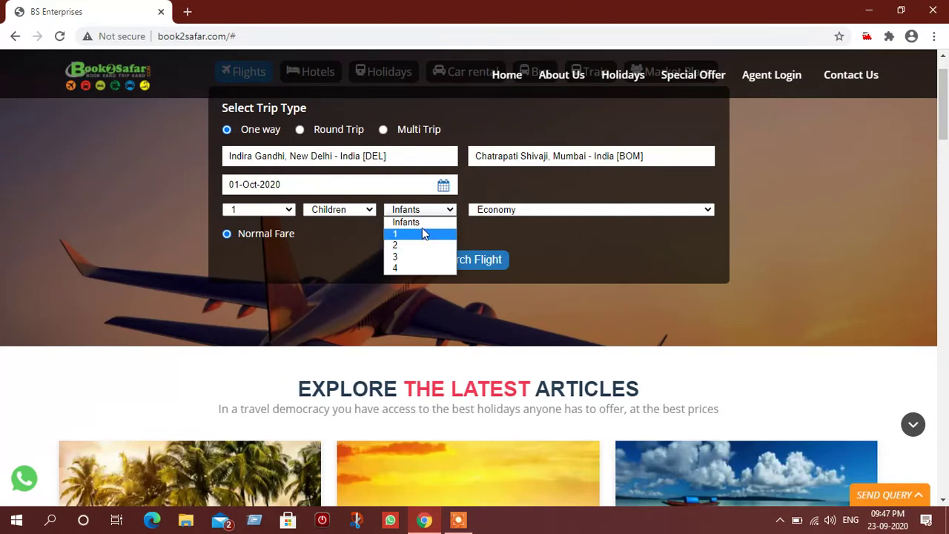
click(422, 223)
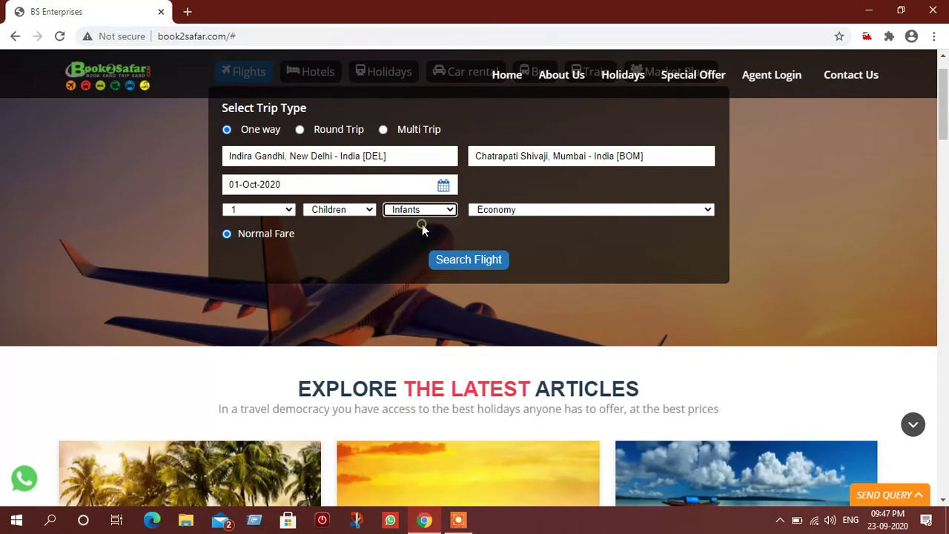
click(508, 209)
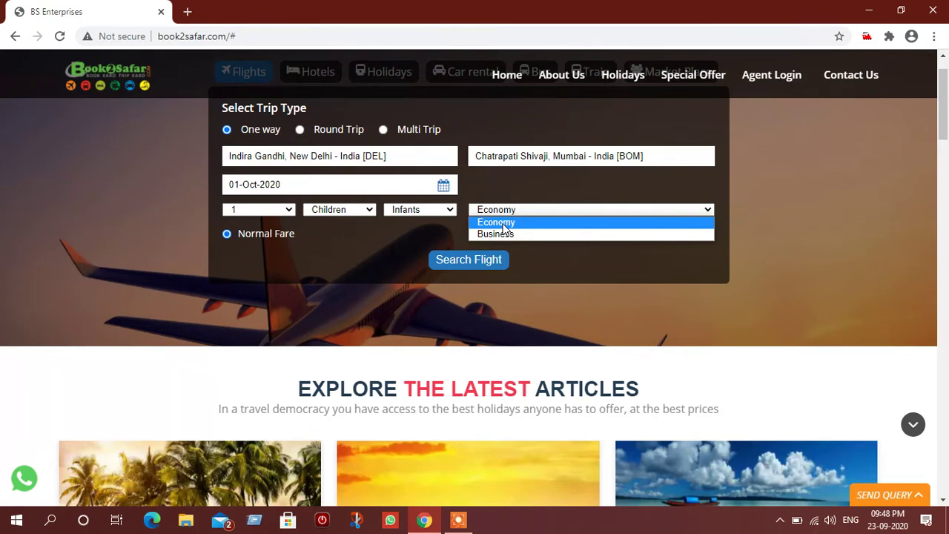
click(502, 225)
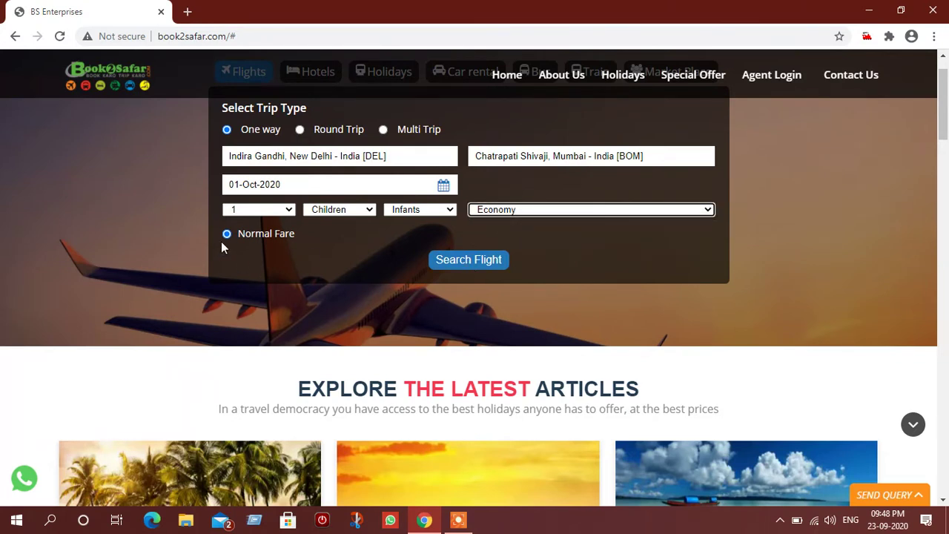
click(482, 261)
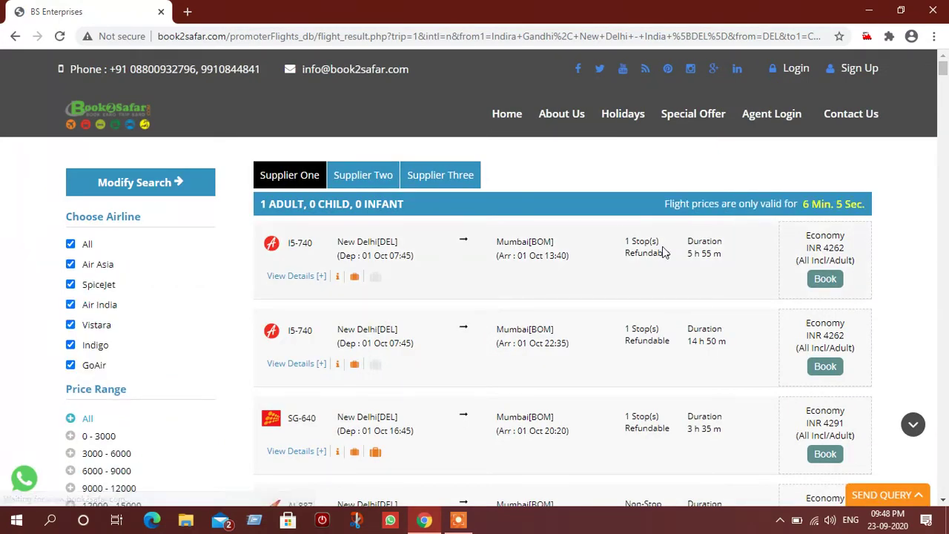
Step: Scroll through the Delhi–Mumbai results to compare the non-stop Air India fares at INR 4312
scroll(663, 252, down, 3)
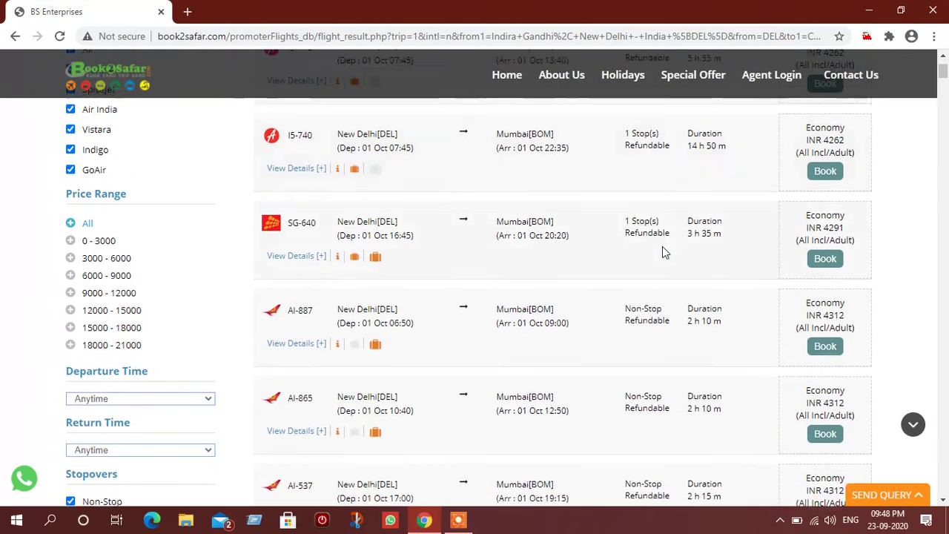
scroll(663, 252, up, 3)
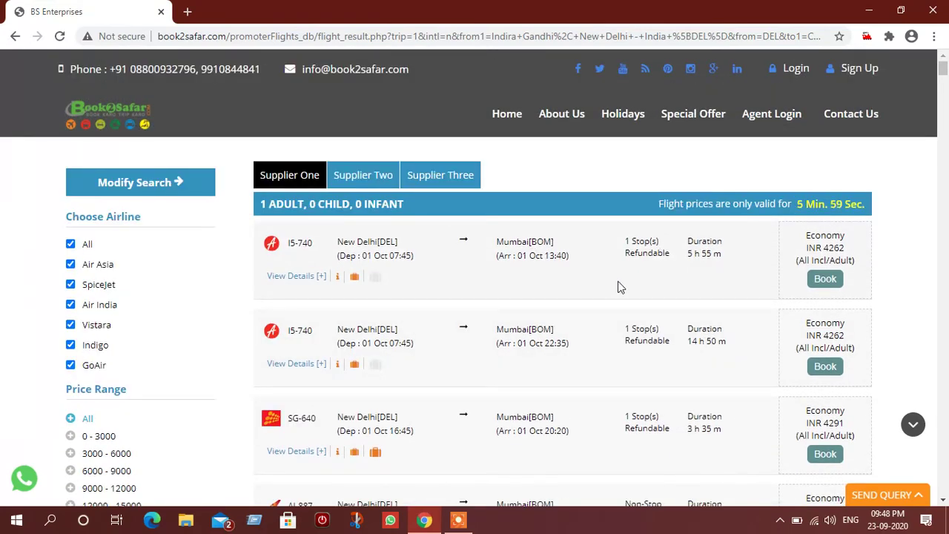
scroll(620, 287, down, 2)
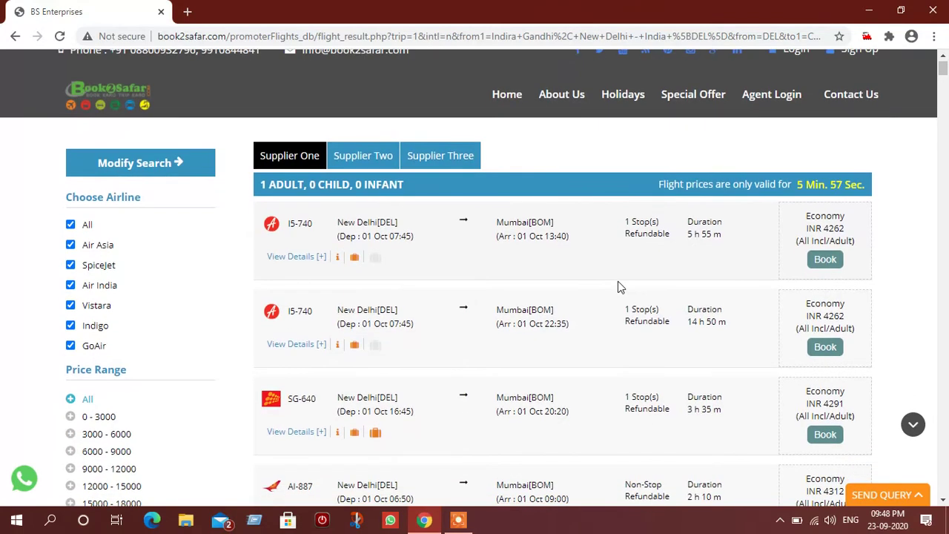
scroll(621, 287, down, 1)
scroll(619, 286, up, 3)
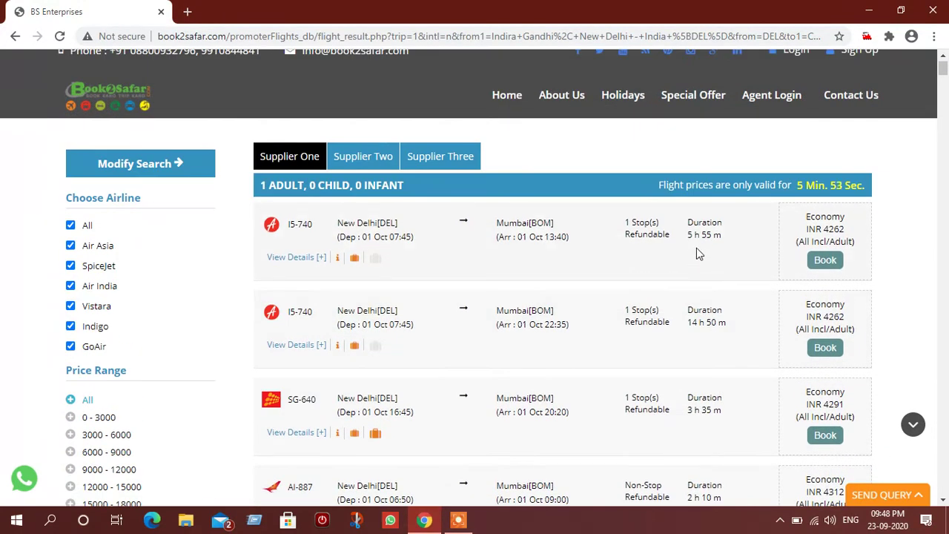
scroll(697, 317, down, 2)
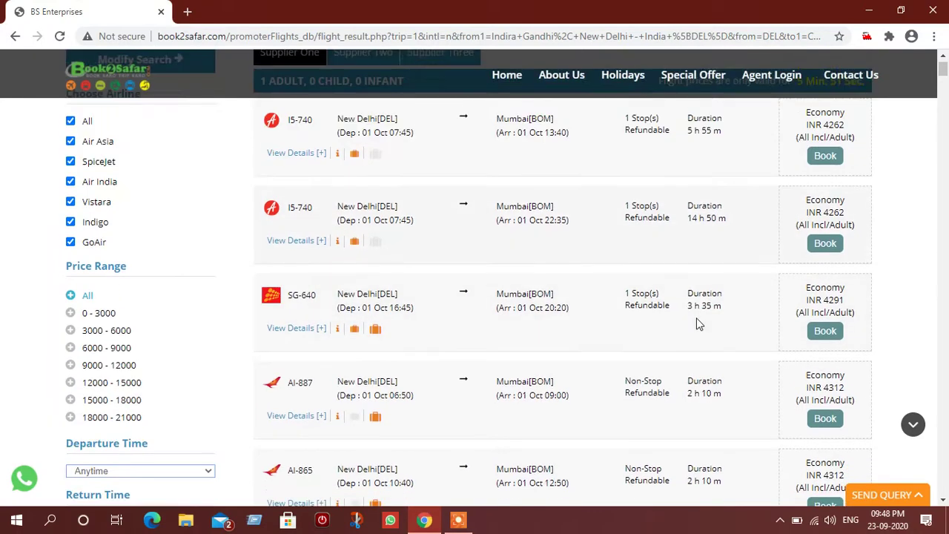
scroll(697, 321, up, 2)
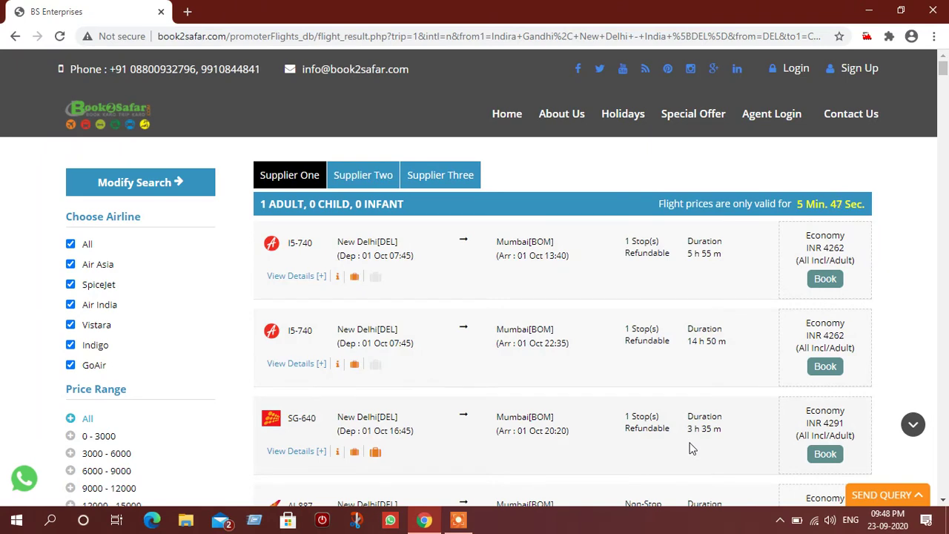
click(944, 501)
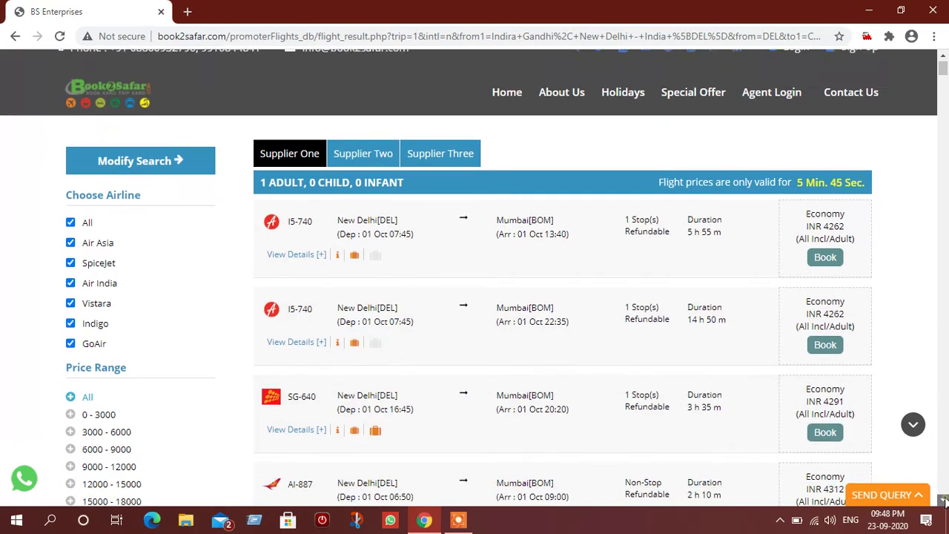
click(943, 501)
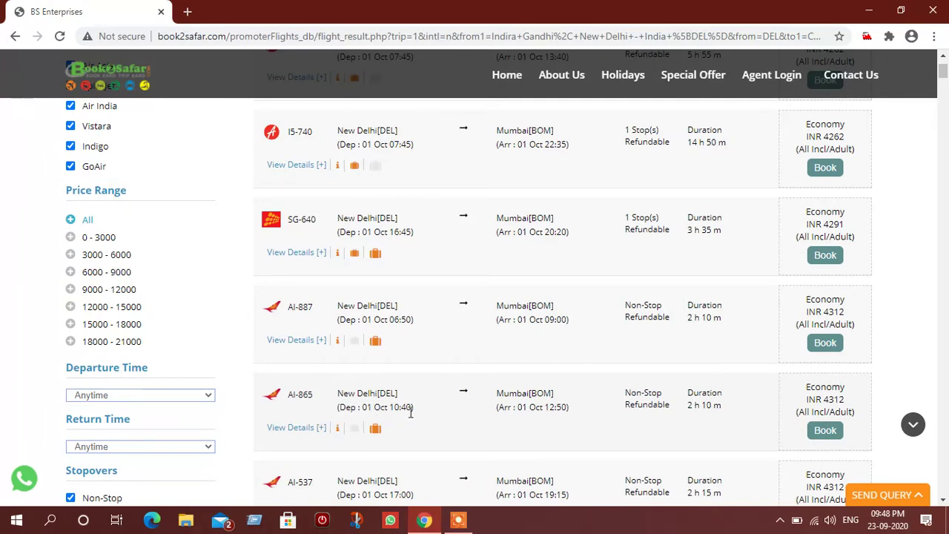
Step: Book AI-865 at INR 4,312, read and collapse its fare rules, then continue to traveller details
click(823, 435)
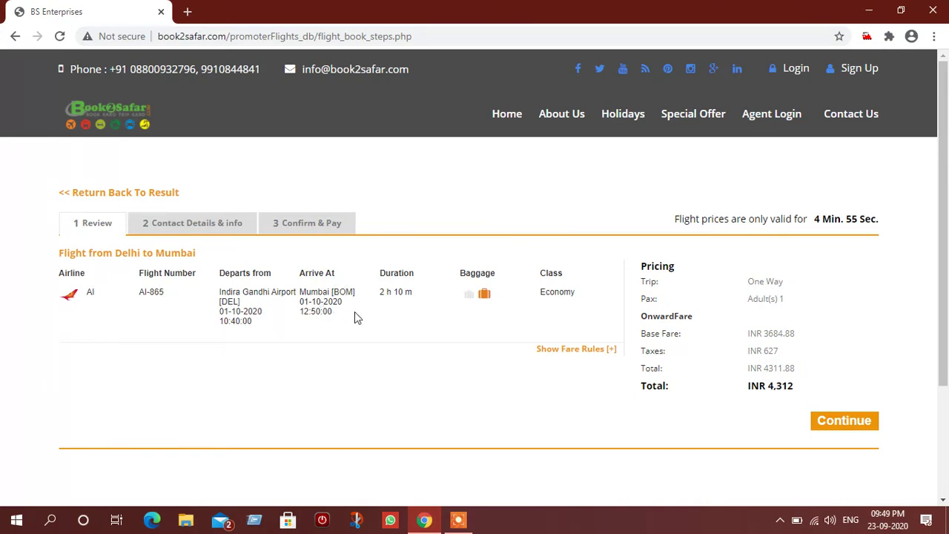
mouse_move(470, 298)
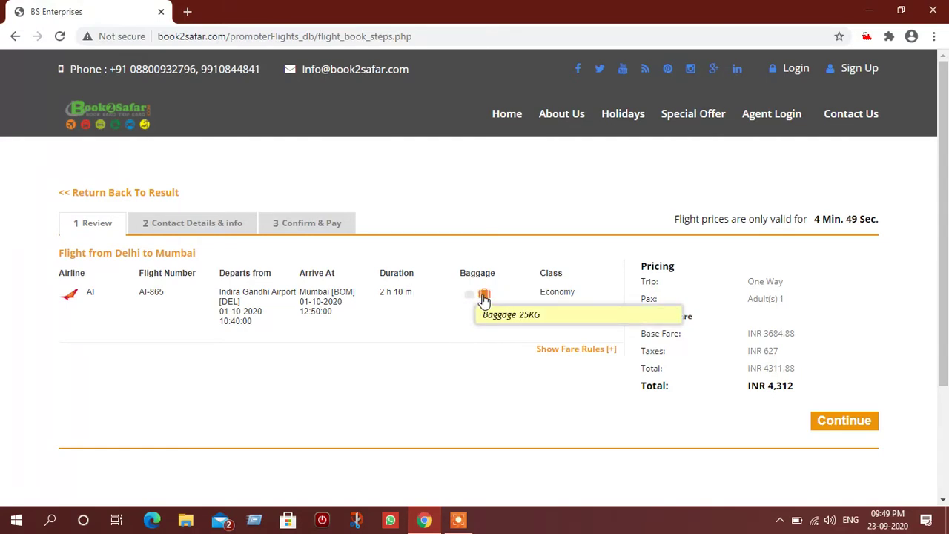
click(568, 351)
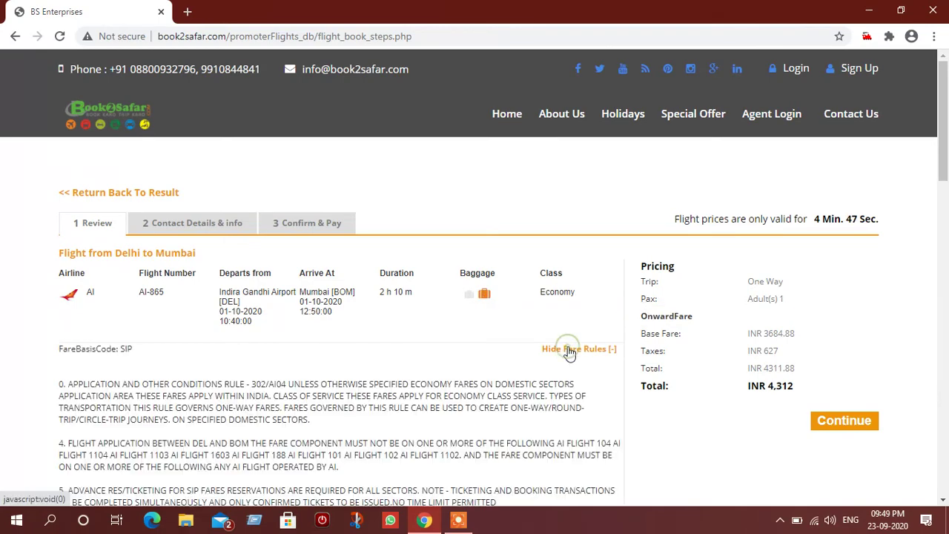
scroll(426, 363, down, 3)
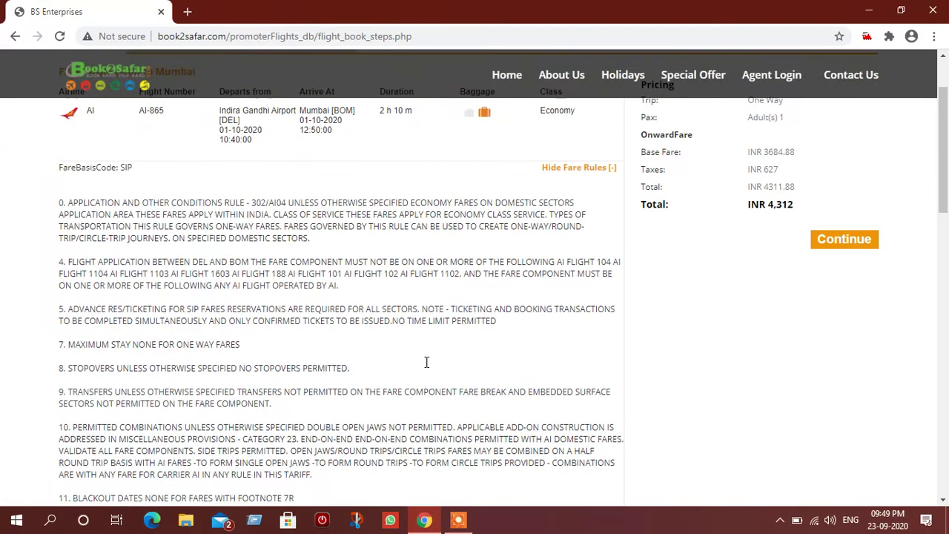
scroll(426, 363, down, 2)
scroll(426, 367, down, 4)
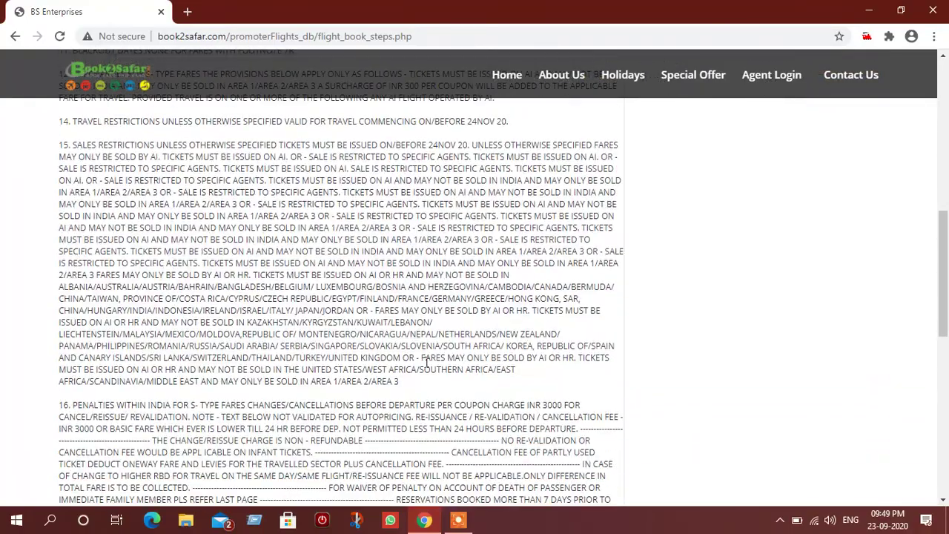
scroll(426, 363, down, 9)
scroll(426, 367, up, 15)
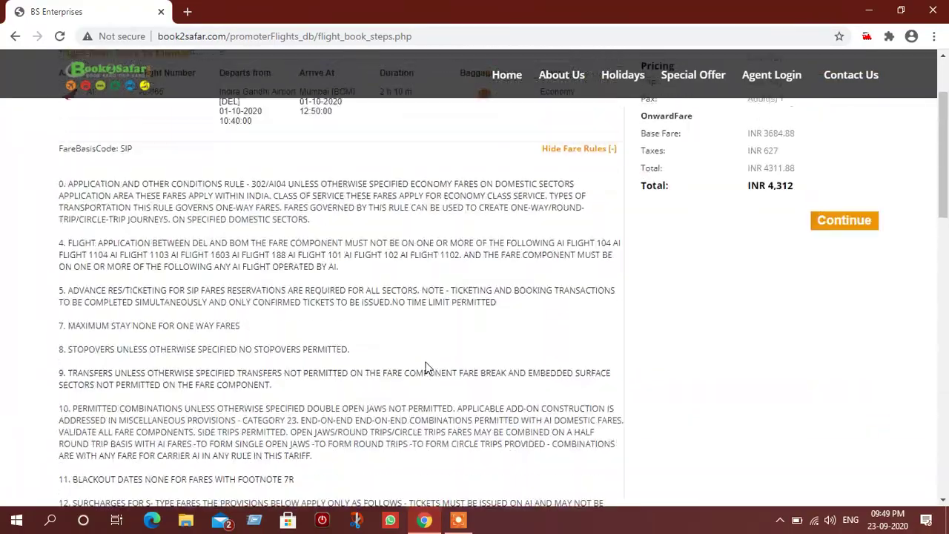
scroll(427, 366, up, 3)
click(575, 350)
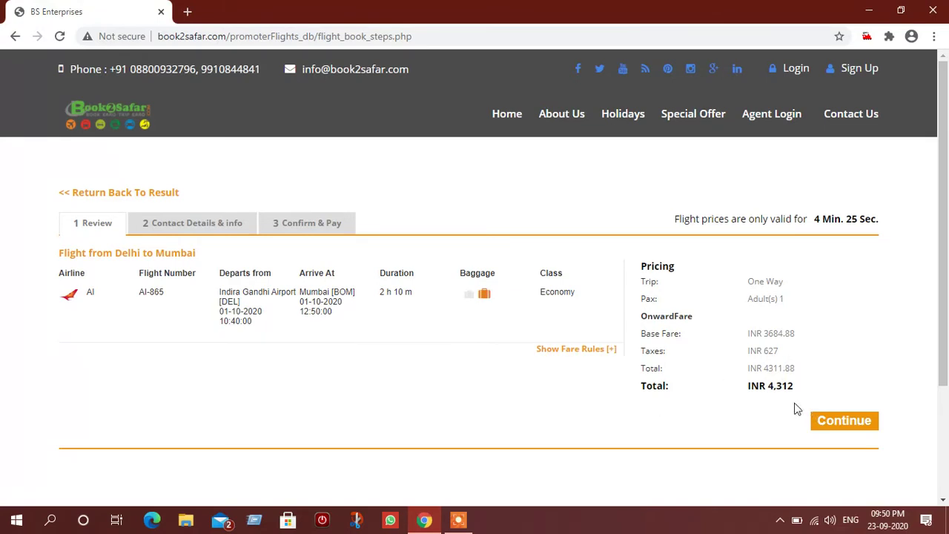
click(841, 426)
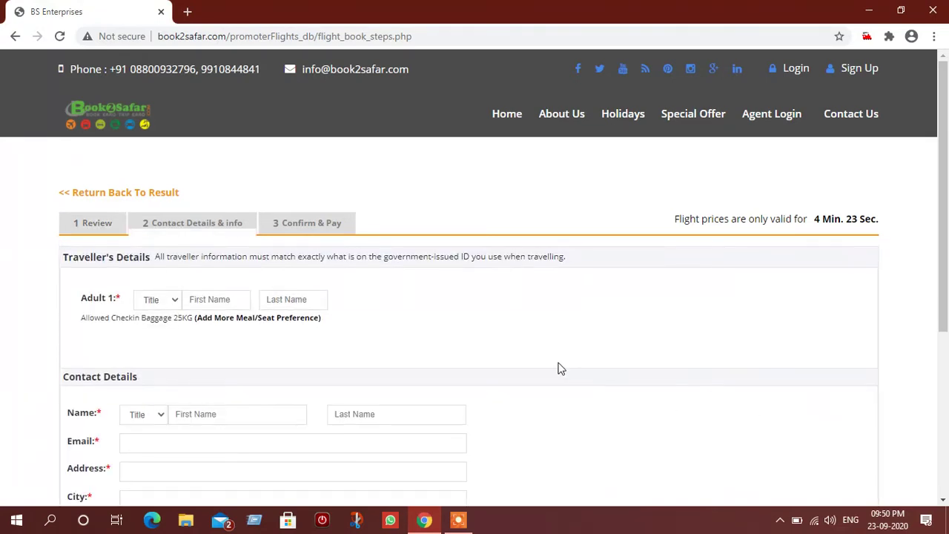
Step: Fill in Adult 1 as Mr with the passenger's first name and surname
scroll(498, 324, down, 1)
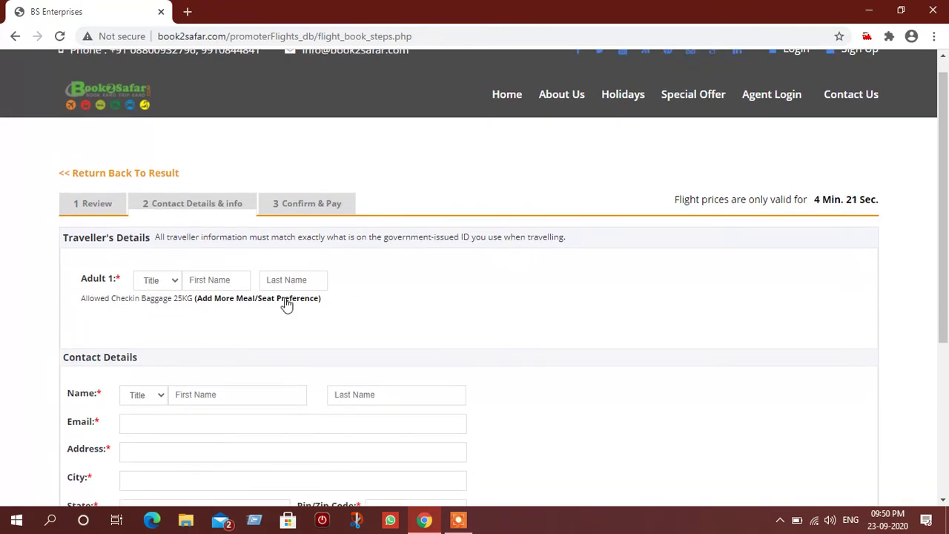
click(170, 280)
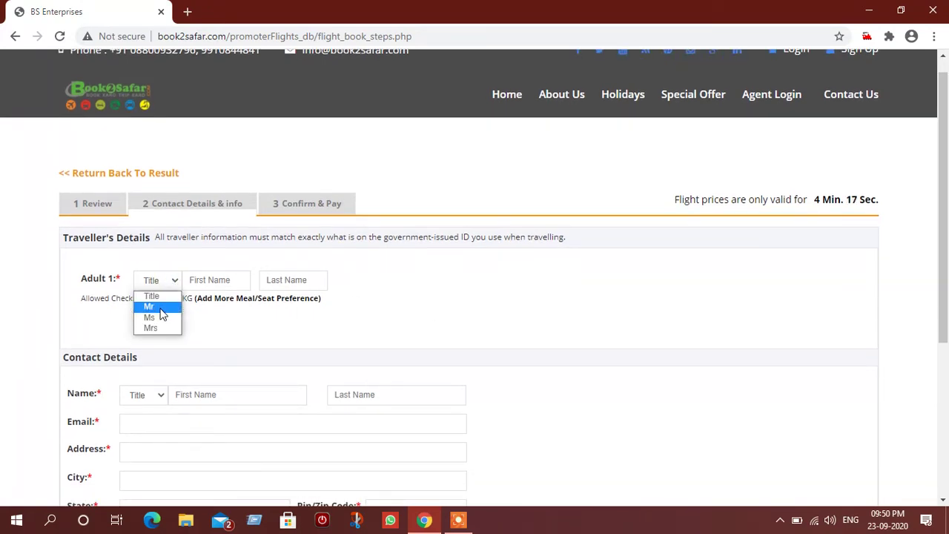
click(152, 306)
click(222, 280)
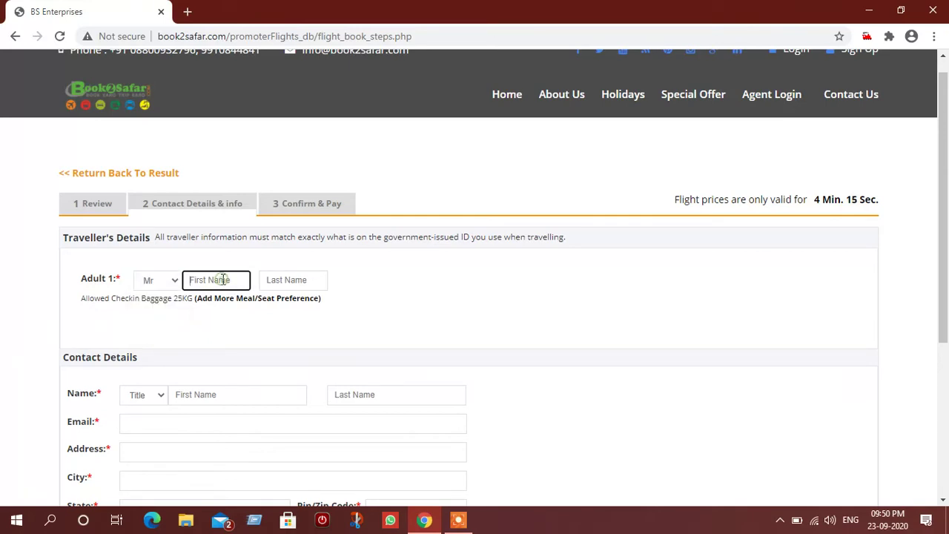
key(Tab)
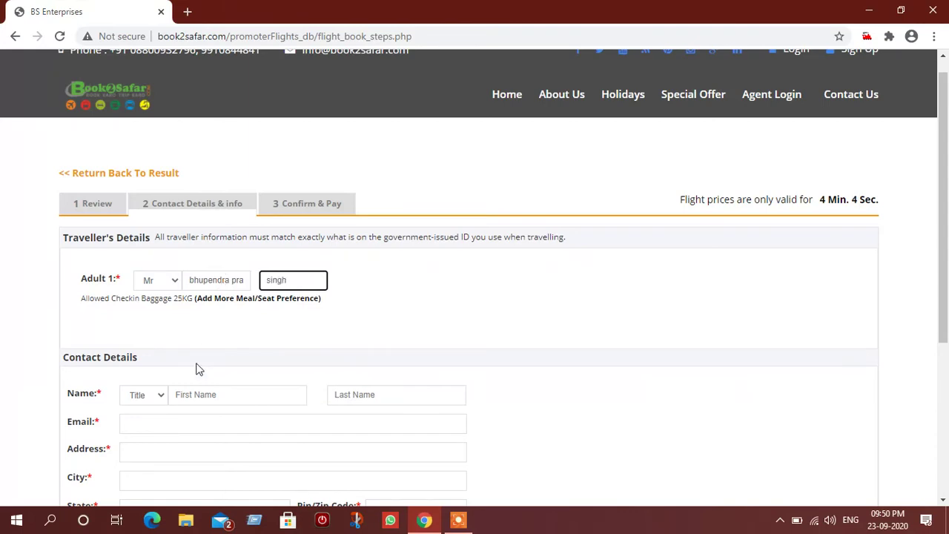
scroll(197, 366, down, 2)
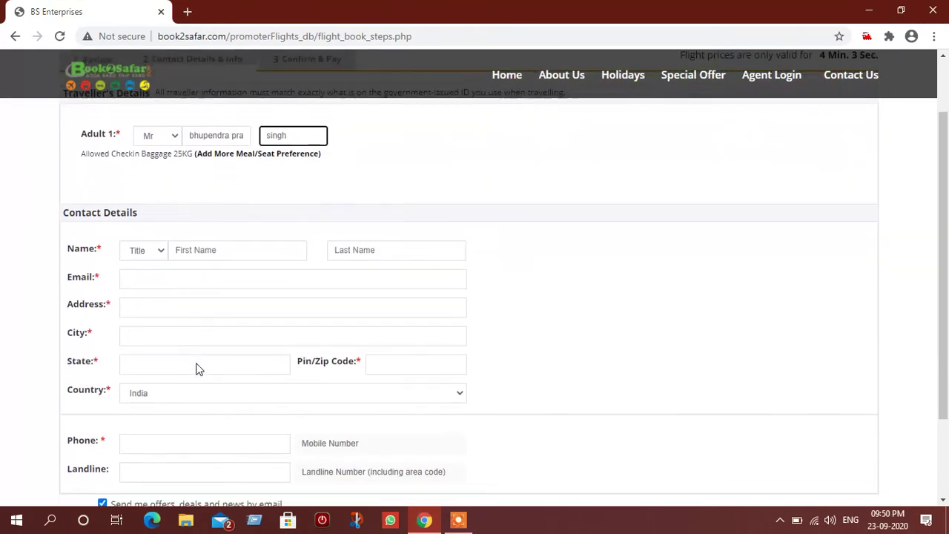
scroll(158, 255, up, 3)
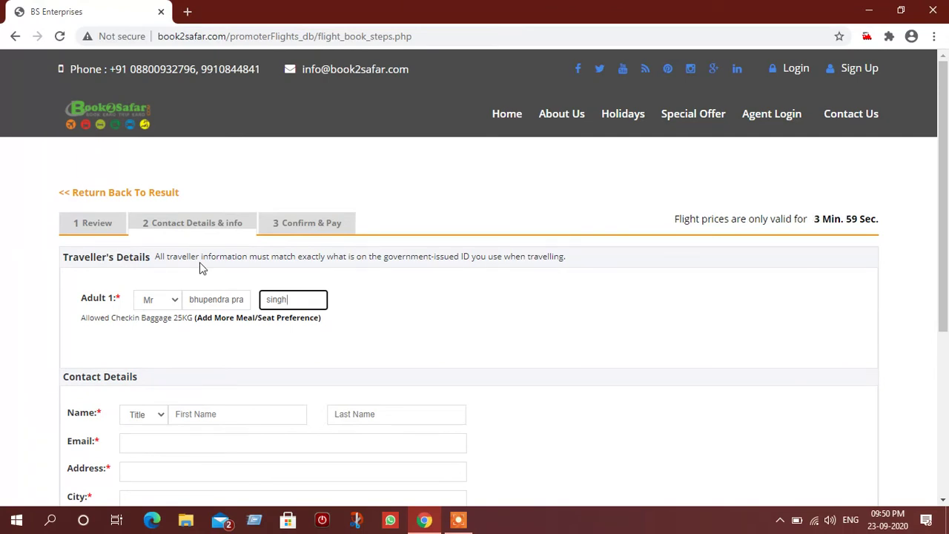
scroll(230, 349, down, 2)
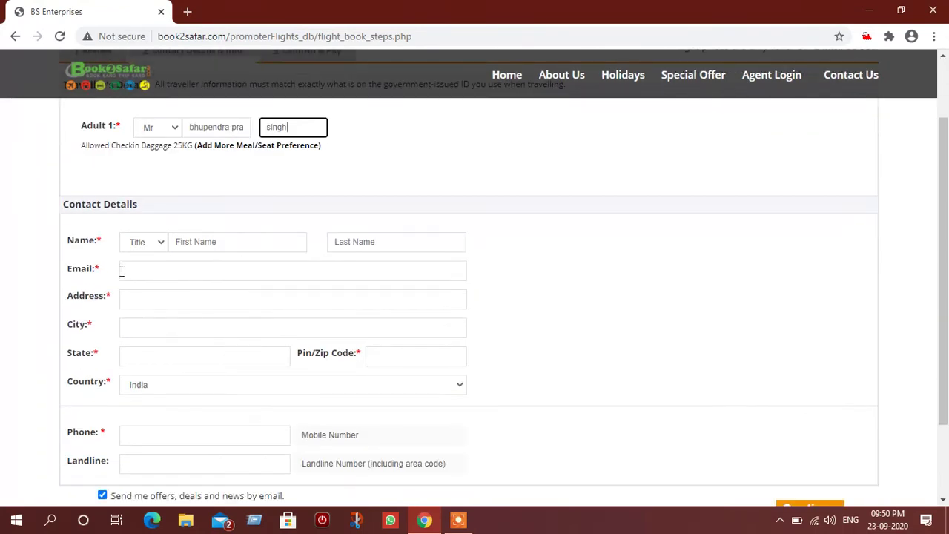
Step: Set the contact title to Mr and enter the contact's first name, last name and e-mail
click(157, 242)
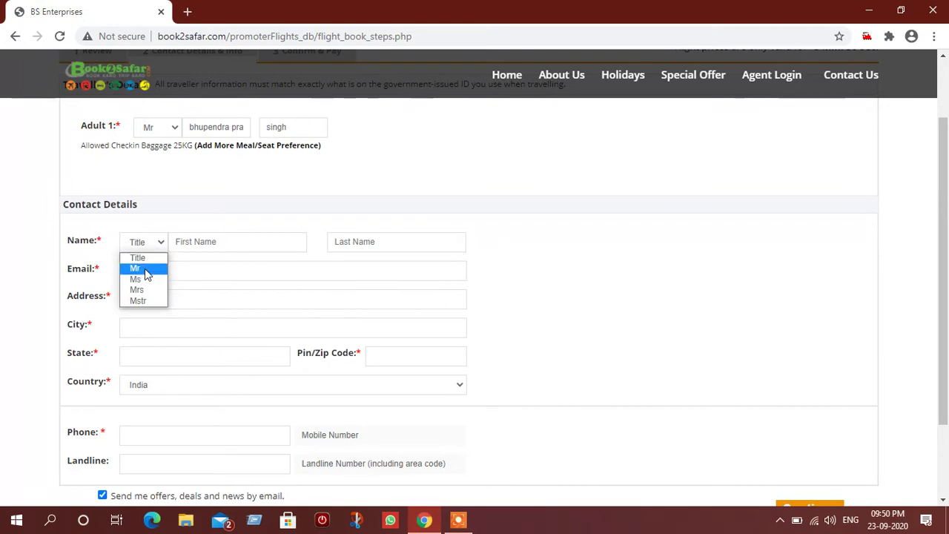
click(139, 268)
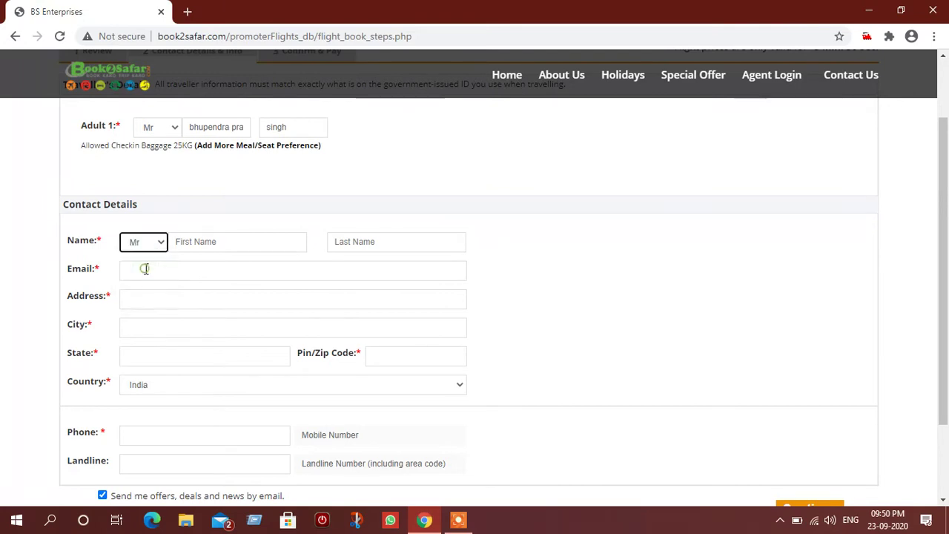
click(218, 249)
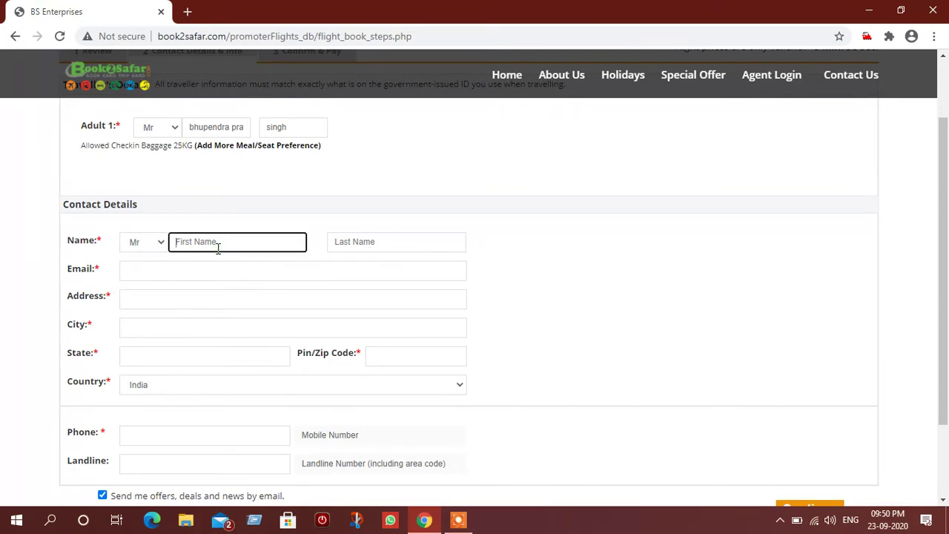
key(Tab)
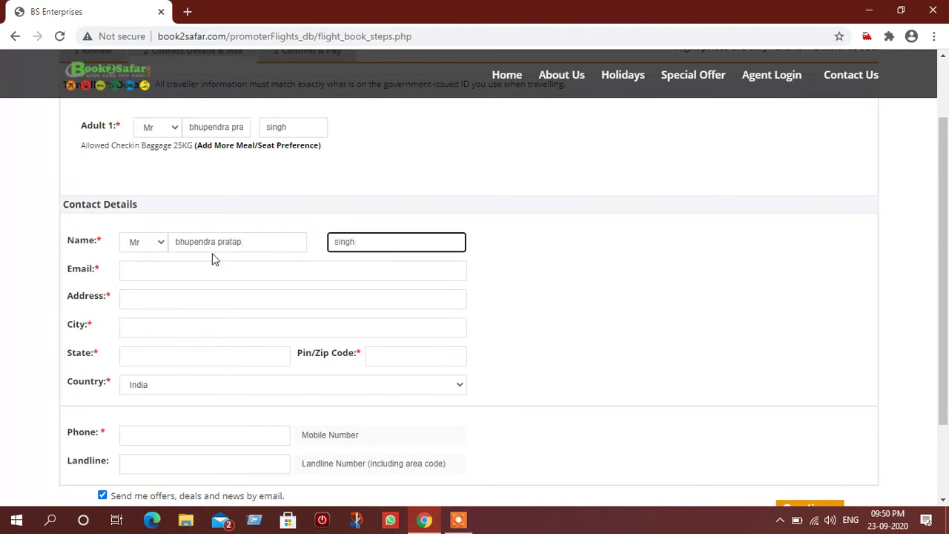
click(206, 268)
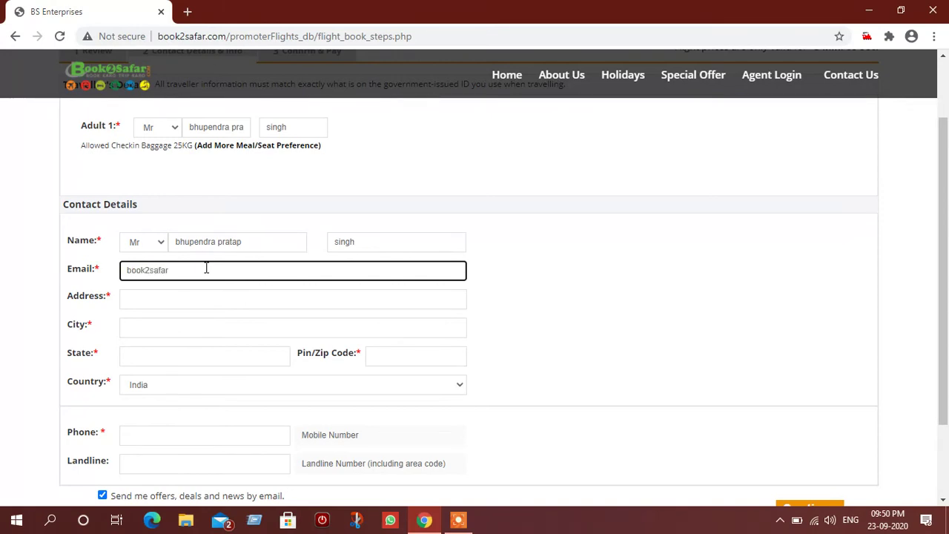
Step: Enter the contact's street address, city, state and pin code
click(185, 297)
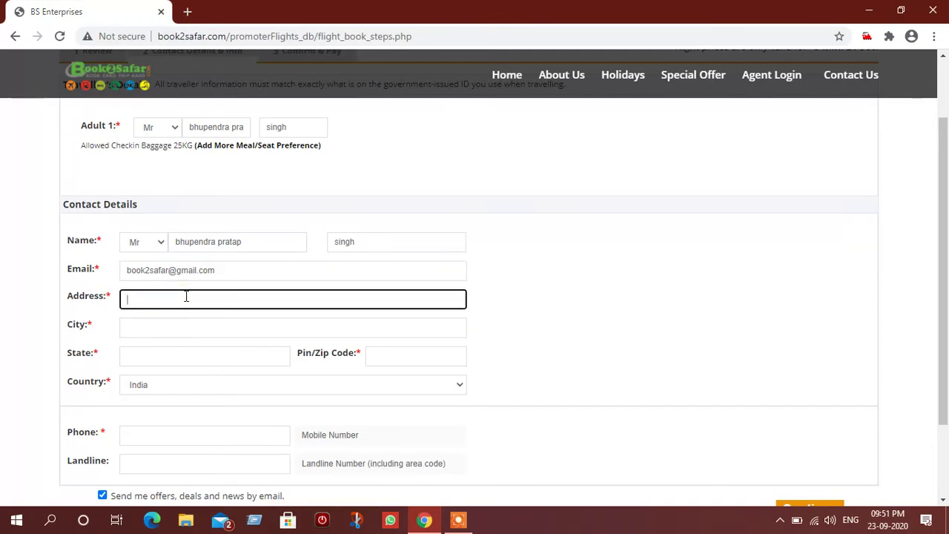
click(171, 332)
text(delhi)
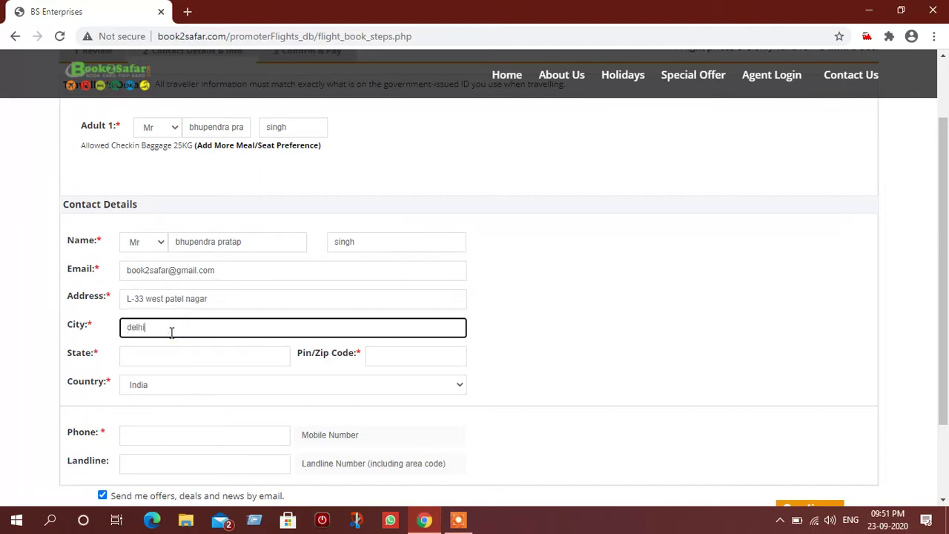
click(178, 358)
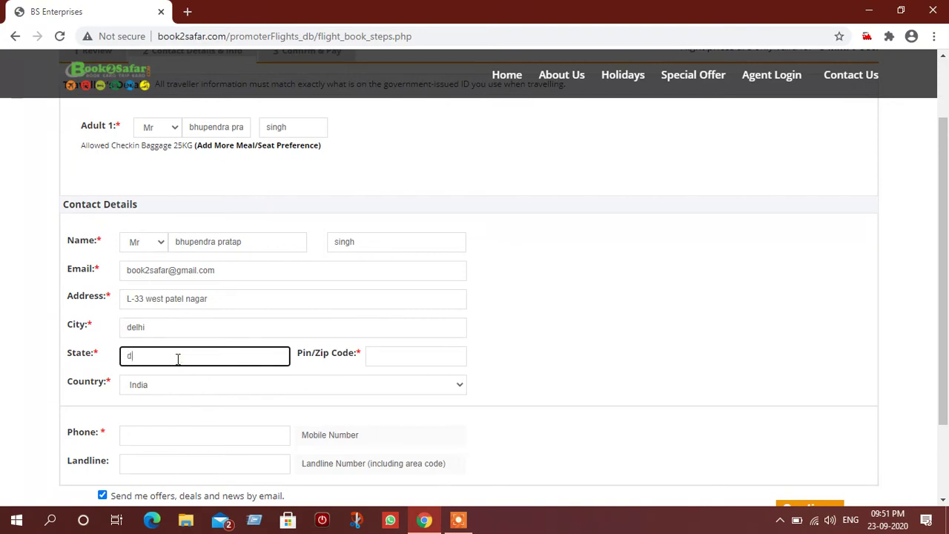
click(388, 354)
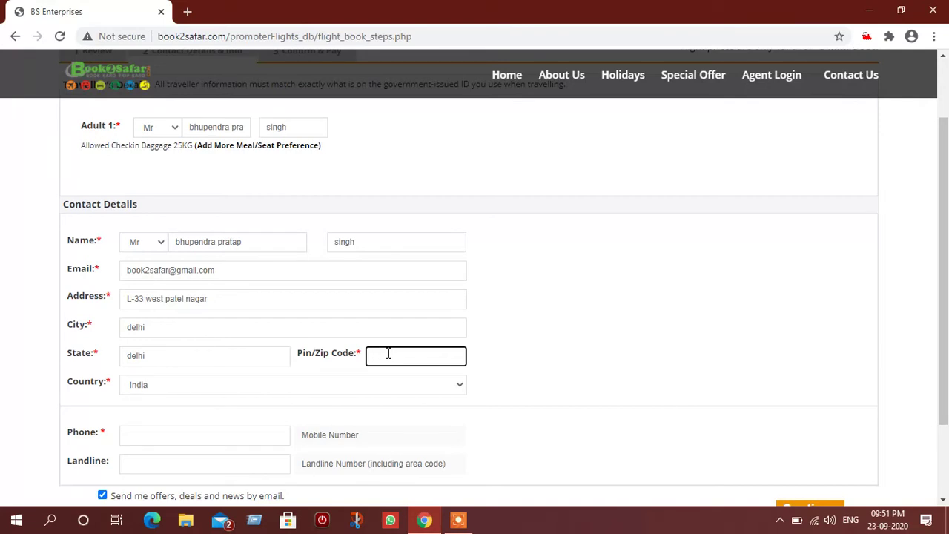
text(110008)
scroll(166, 394, down, 1)
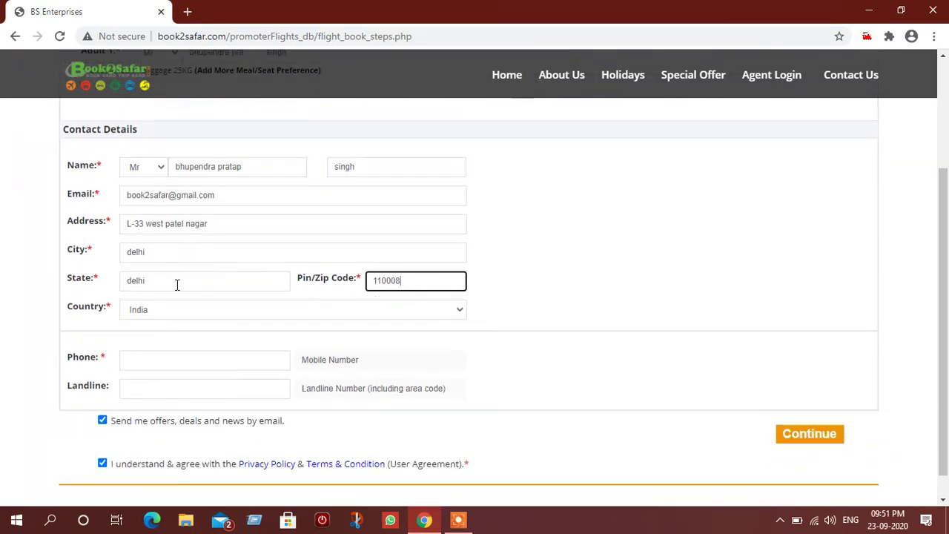
Step: Keep India as the country and enter the contact's mobile number
click(172, 315)
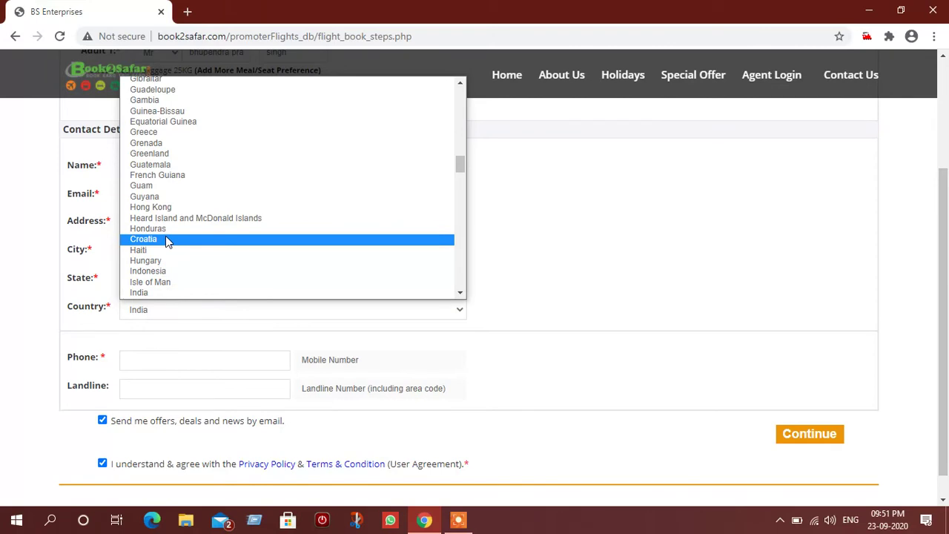
scroll(165, 236, up, 8)
scroll(166, 236, up, 4)
scroll(166, 236, down, 9)
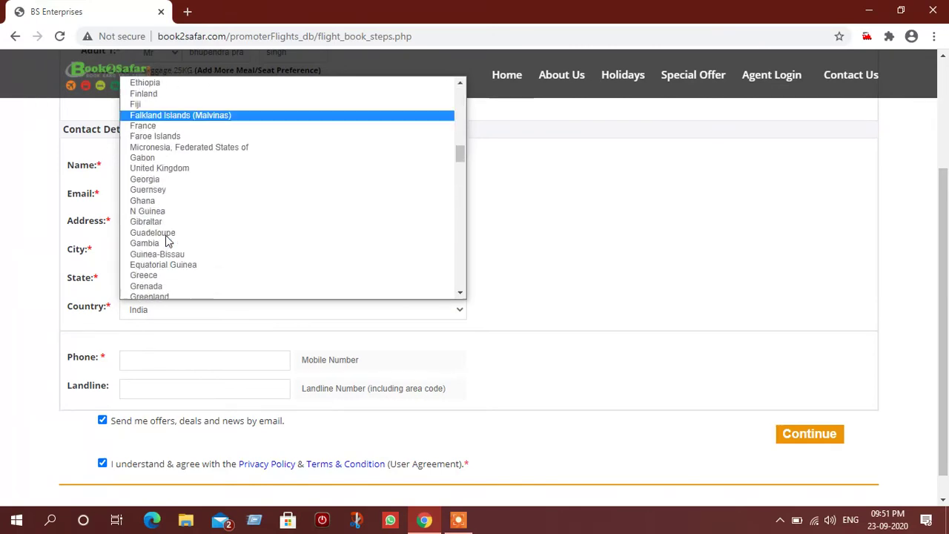
click(170, 343)
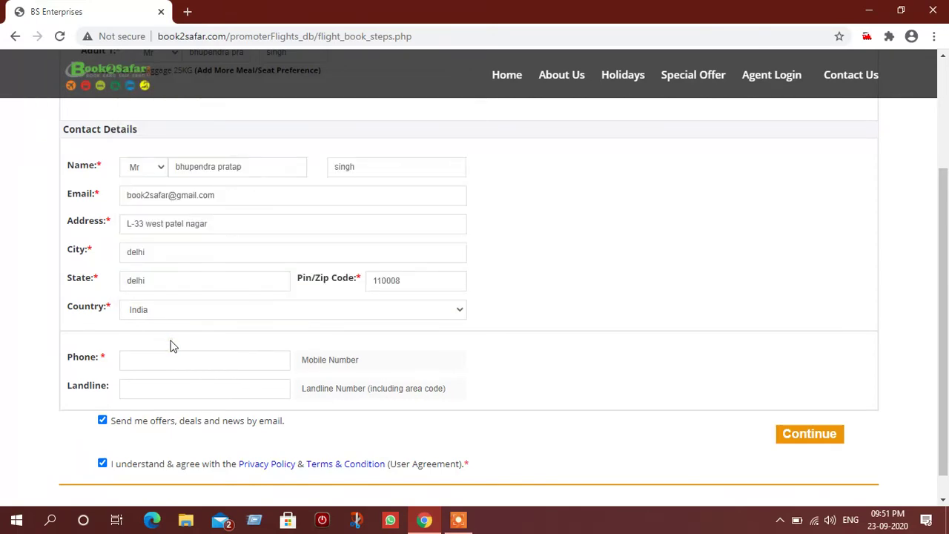
click(167, 364)
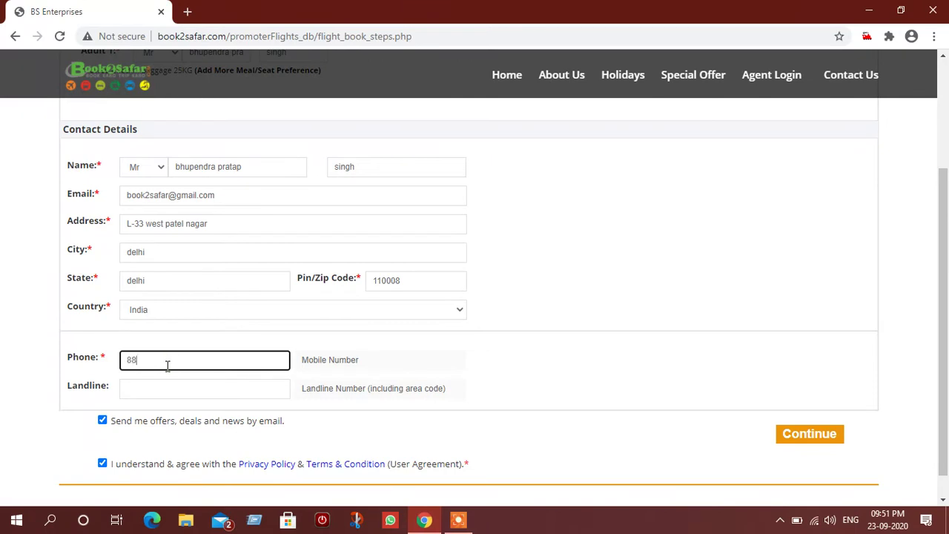
click(161, 385)
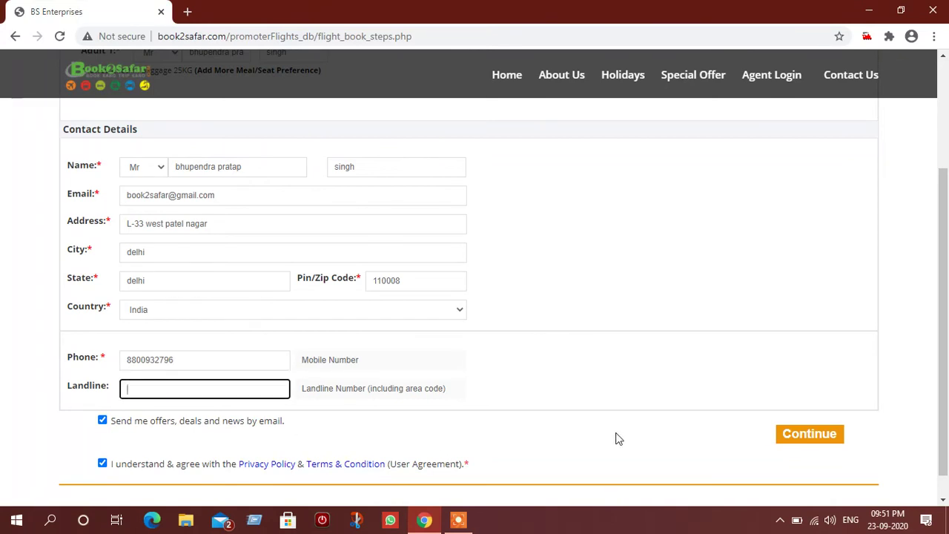
Step: Submit contact details and review the AI-865 Confirm & Pay summary totalling INR 4,398
click(801, 441)
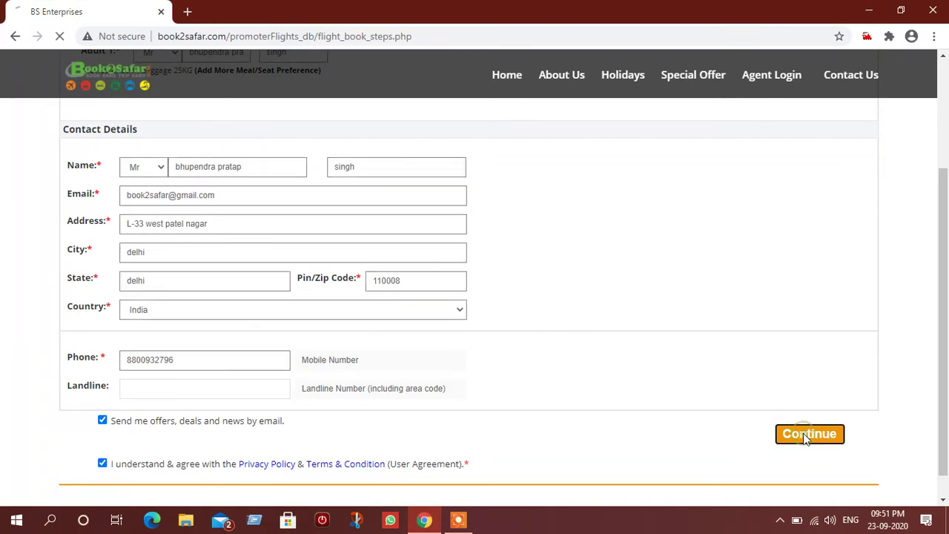
scroll(700, 382, up, 2)
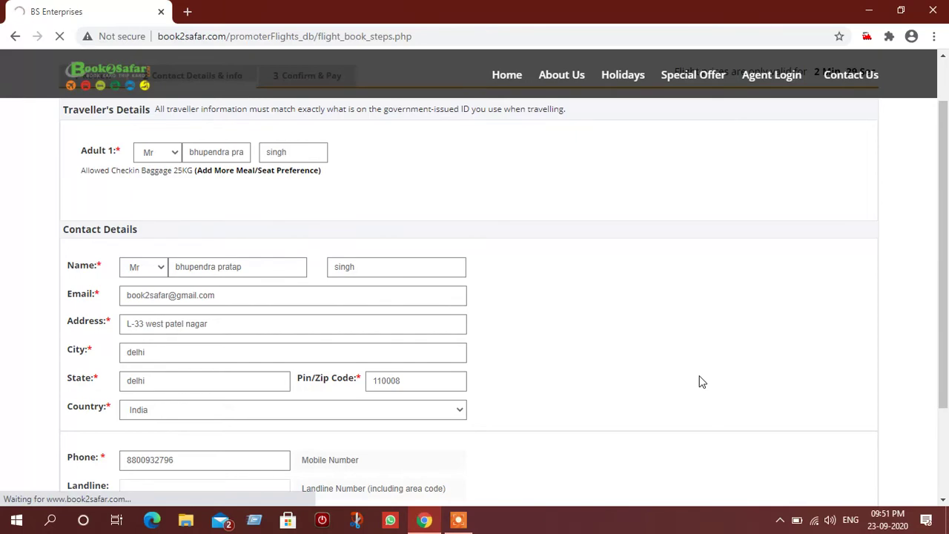
scroll(701, 382, up, 3)
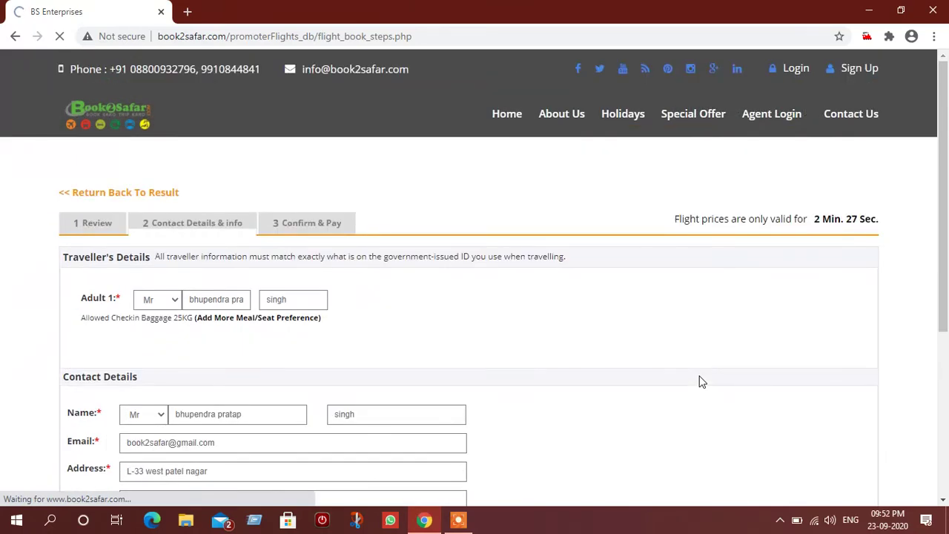
scroll(556, 358, down, 3)
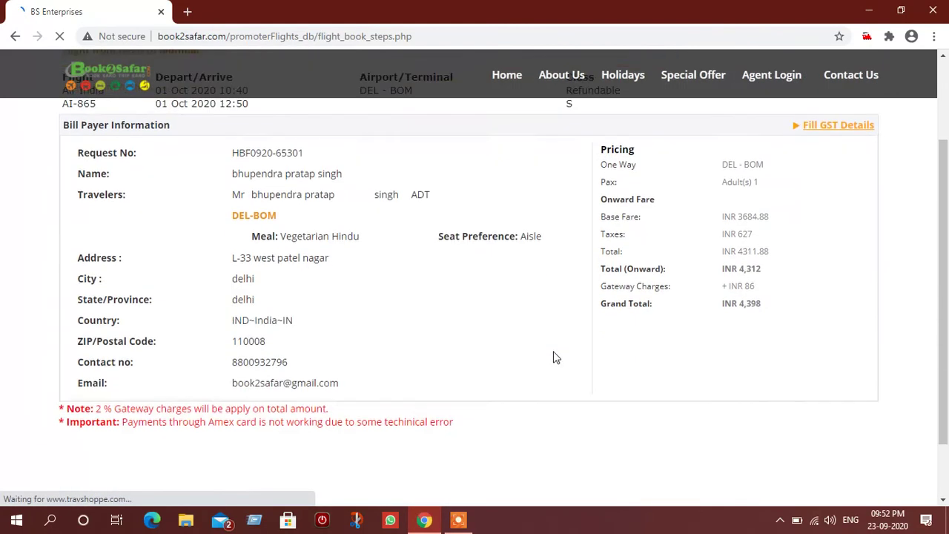
scroll(556, 358, up, 3)
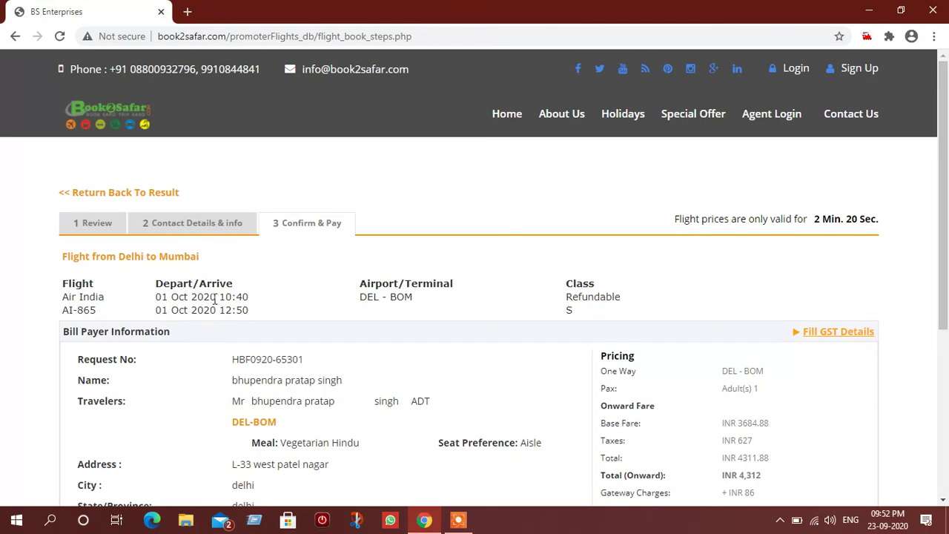
scroll(428, 307, down, 1)
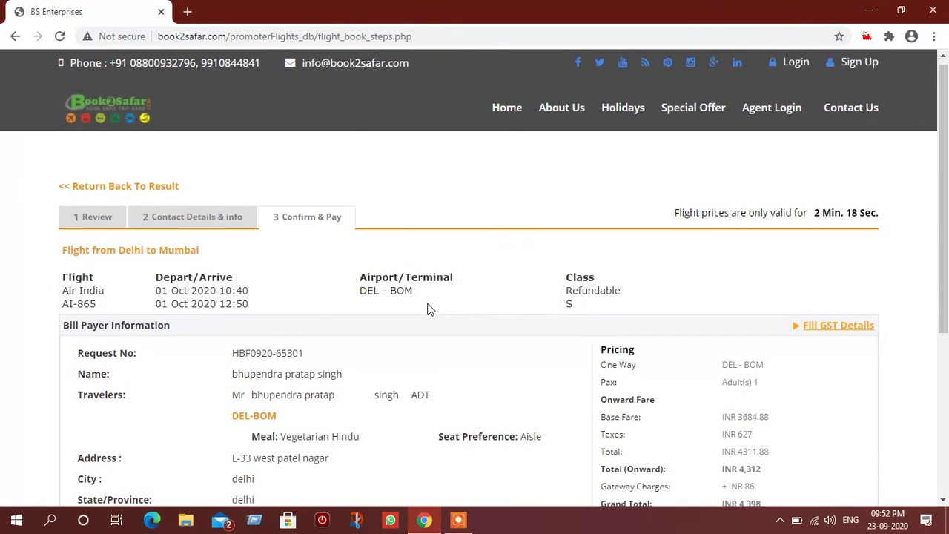
scroll(564, 304, down, 2)
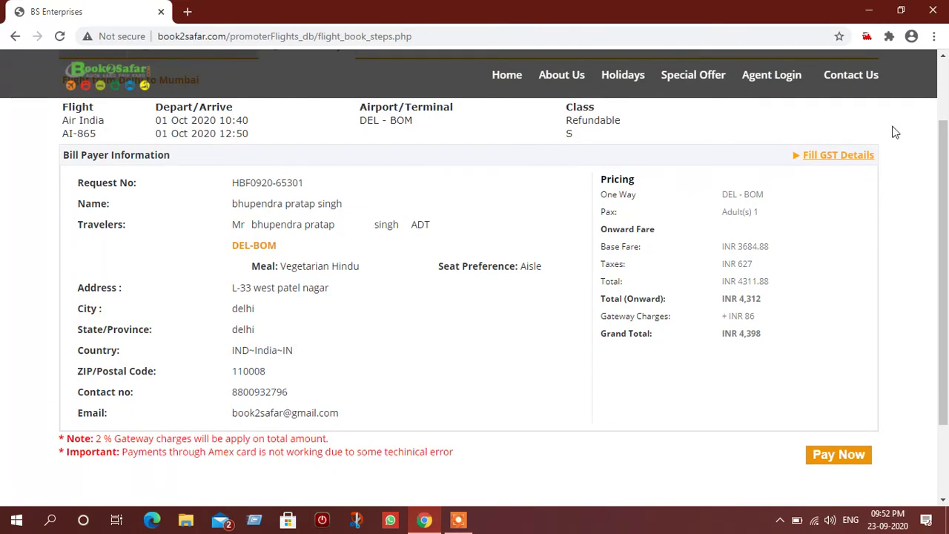
click(839, 159)
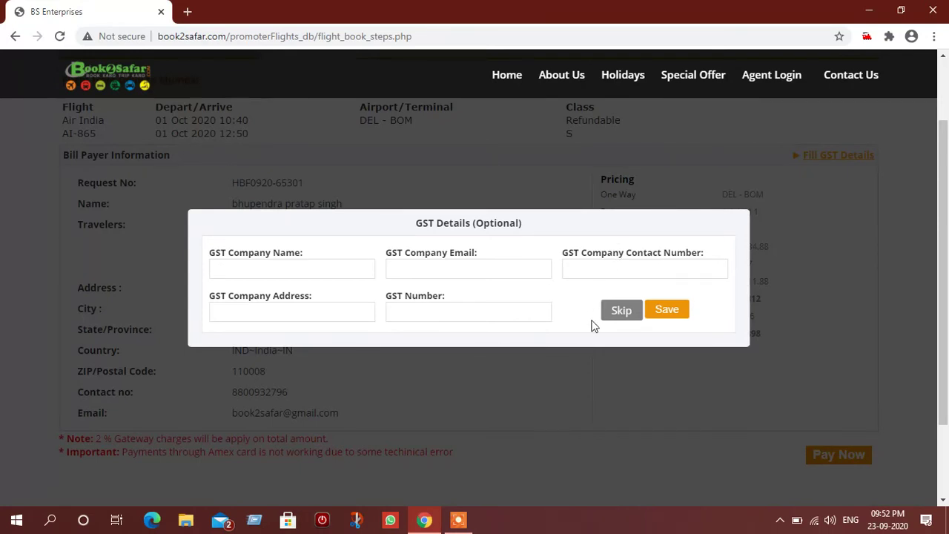
click(620, 310)
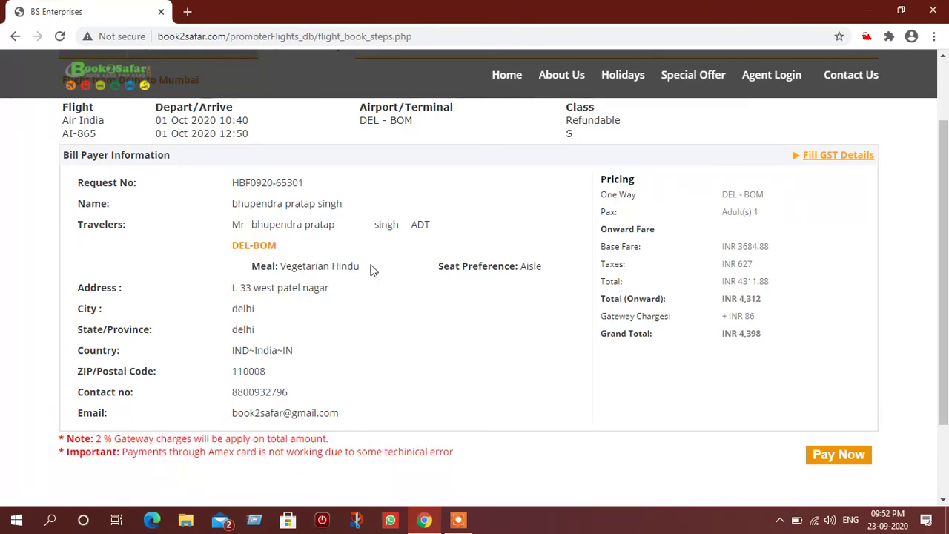
Step: Check the INR 4,398 fare summary and send the booking on with Pay Now
scroll(372, 269, down, 1)
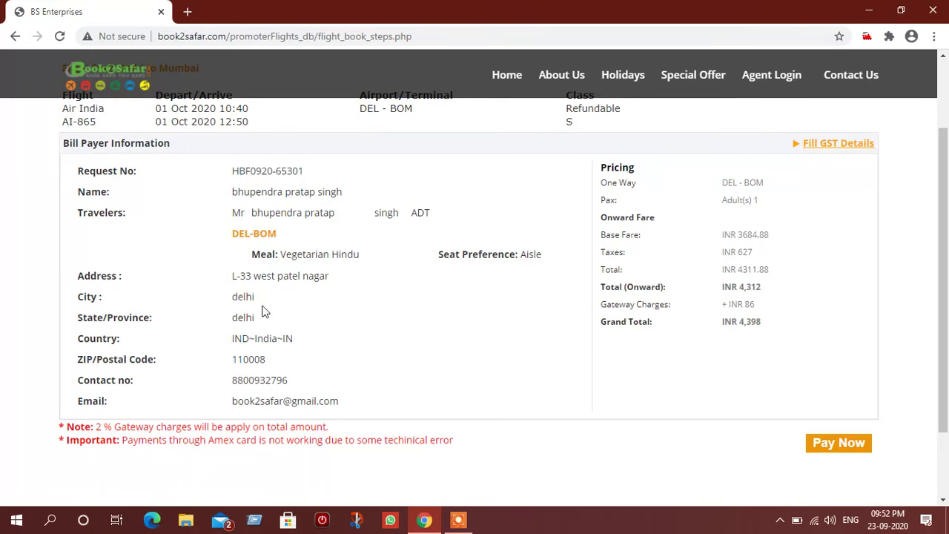
scroll(252, 319, down, 1)
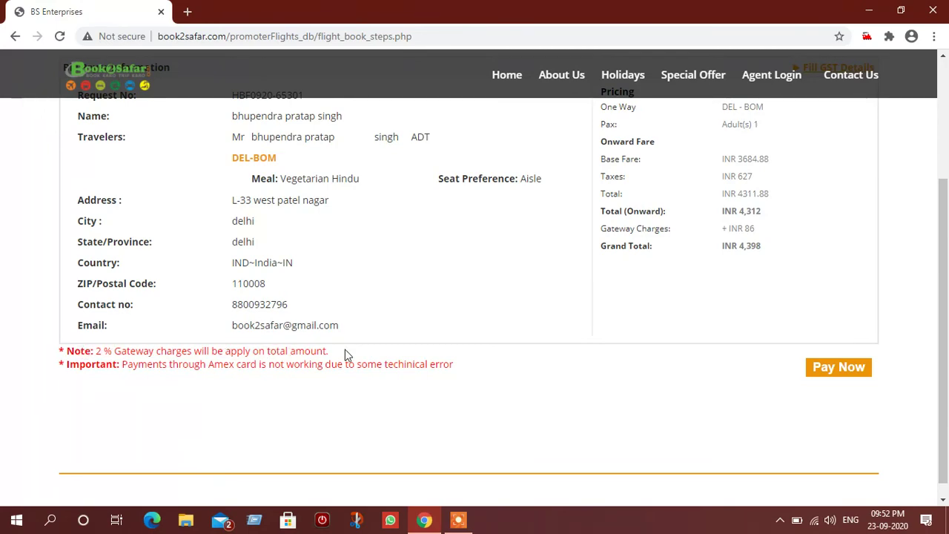
scroll(548, 353, up, 4)
scroll(549, 352, down, 2)
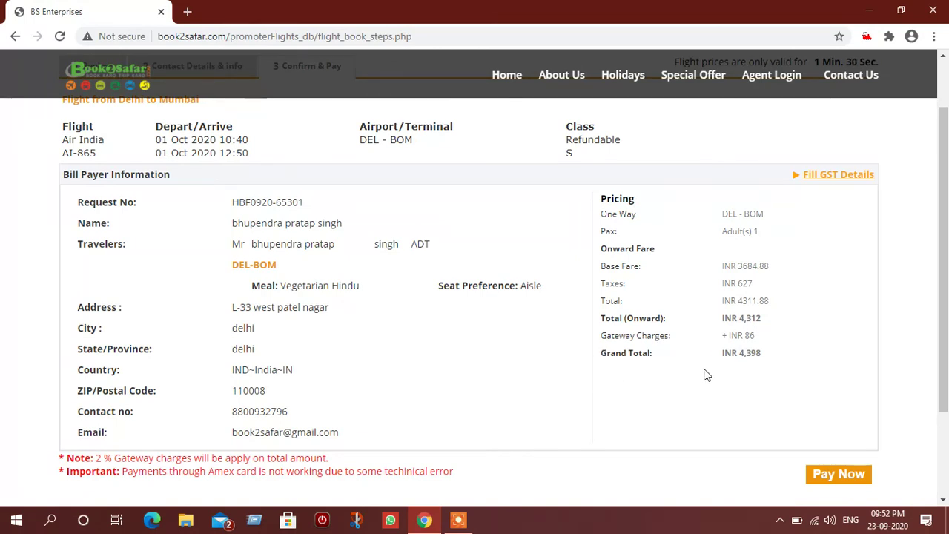
scroll(706, 377, down, 1)
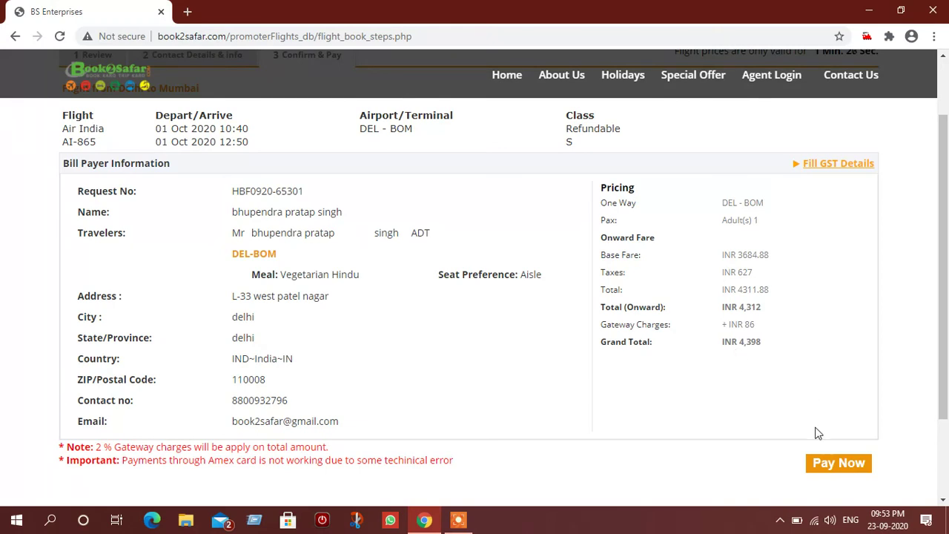
click(838, 466)
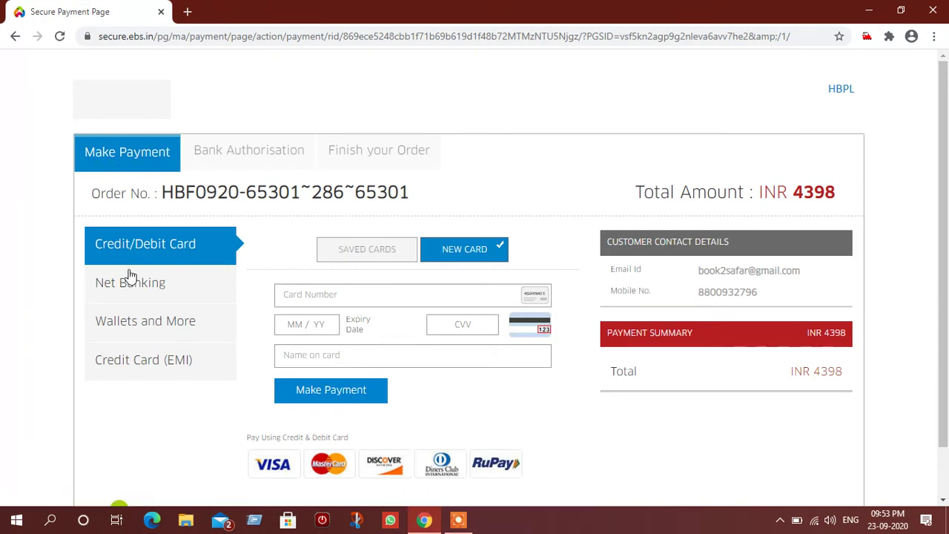
Step: Look over Net Banking and its More Banks list, then switch to Wallets and More
click(119, 288)
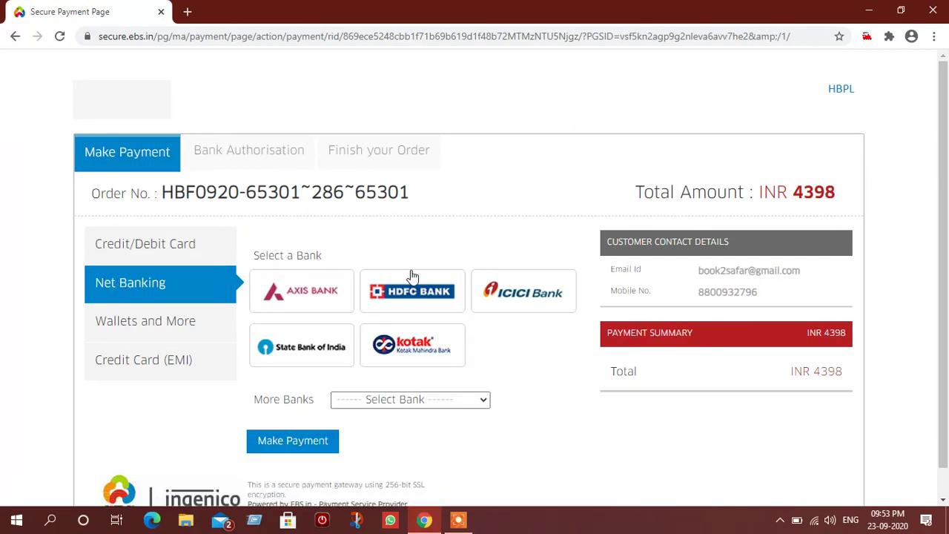
scroll(506, 310, down, 1)
click(423, 371)
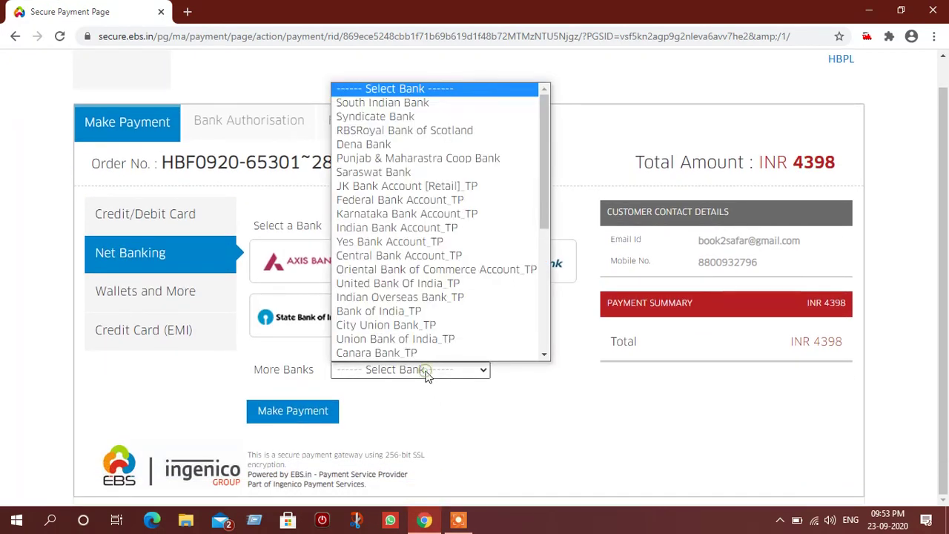
scroll(419, 254, down, 4)
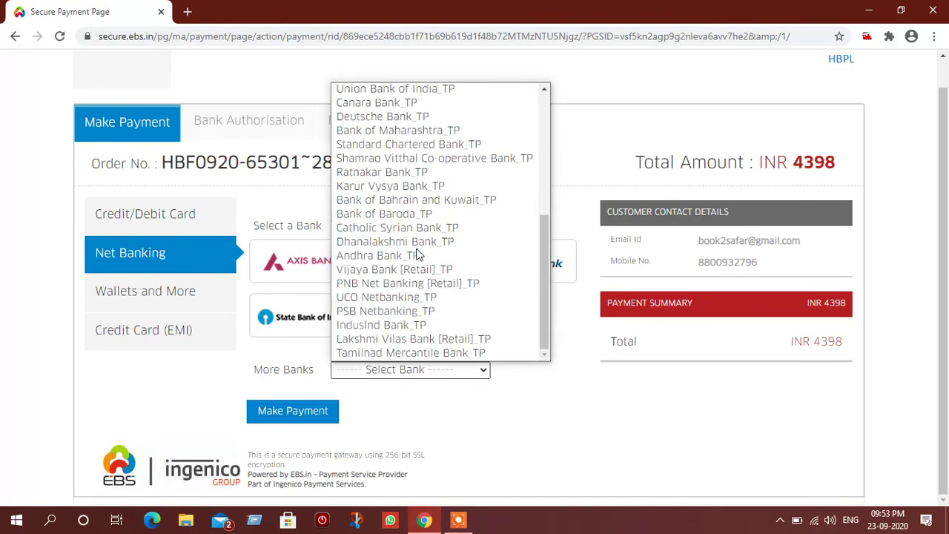
scroll(417, 255, up, 4)
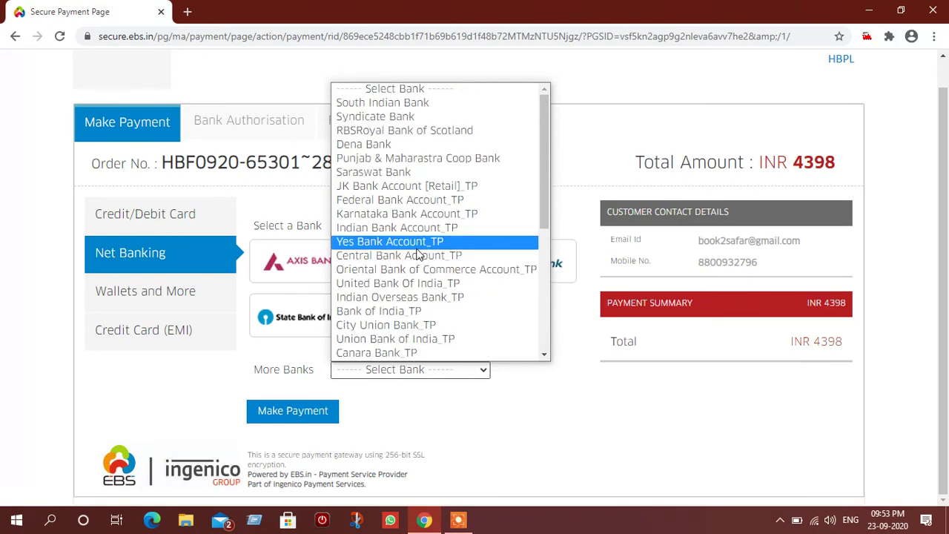
click(162, 300)
click(161, 296)
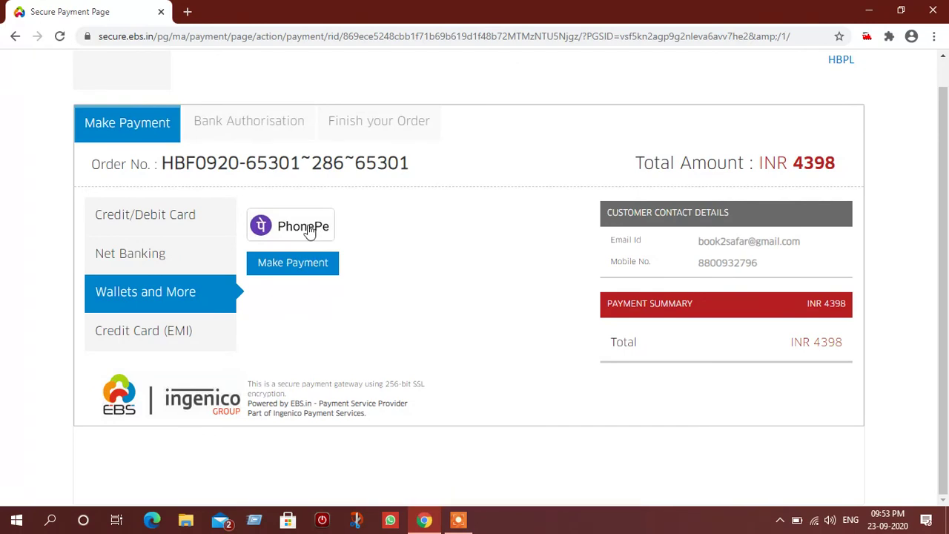
Step: Under Credit Card (EMI), pick AXIS BANK as the card issuer and accept the EMI terms
click(170, 331)
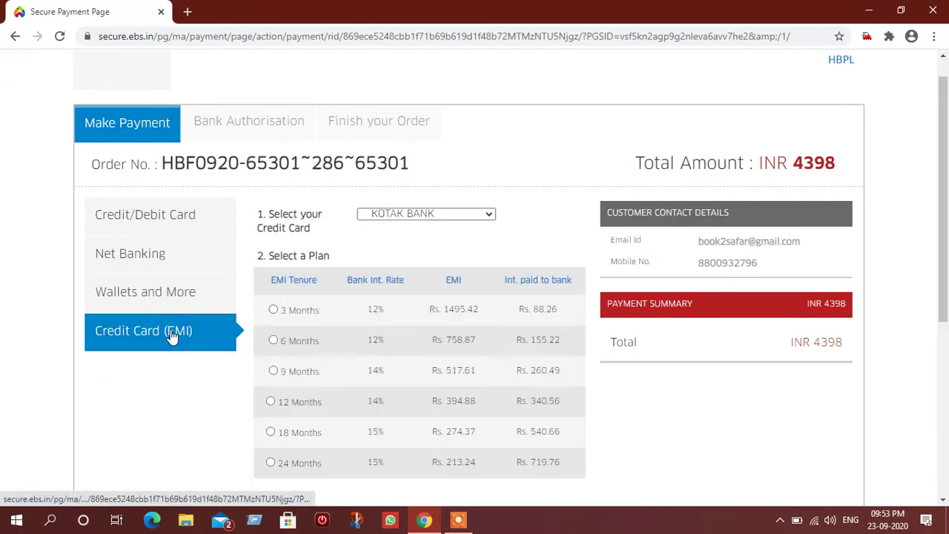
scroll(418, 297, down, 2)
scroll(418, 296, up, 1)
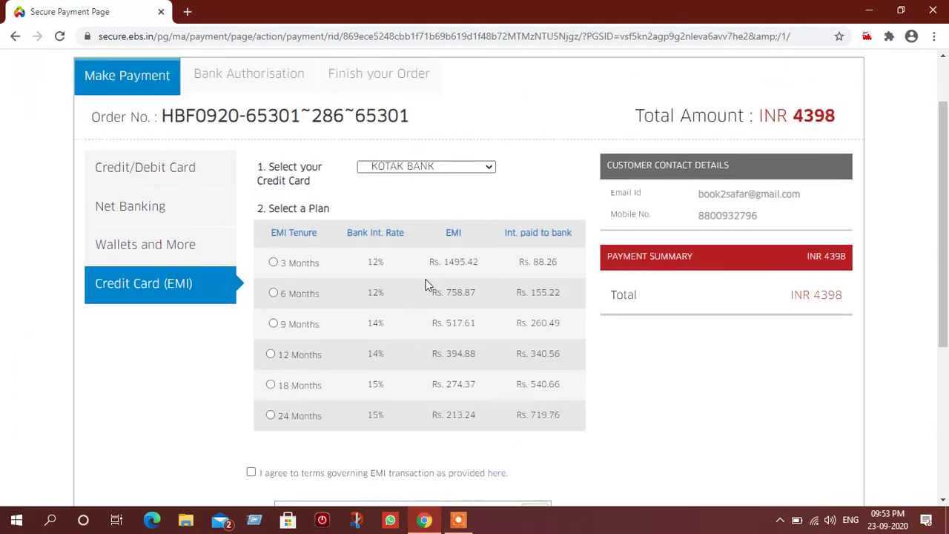
click(458, 166)
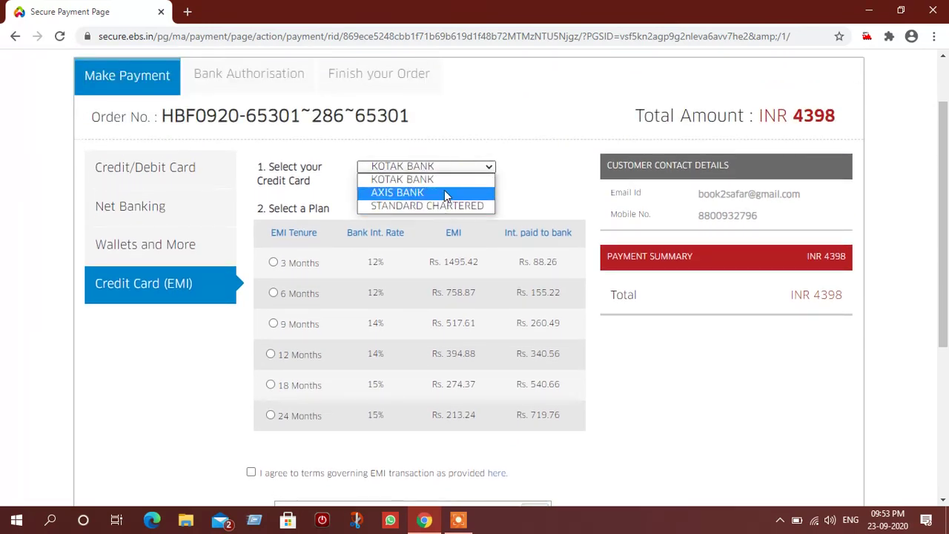
click(446, 193)
scroll(475, 194, down, 1)
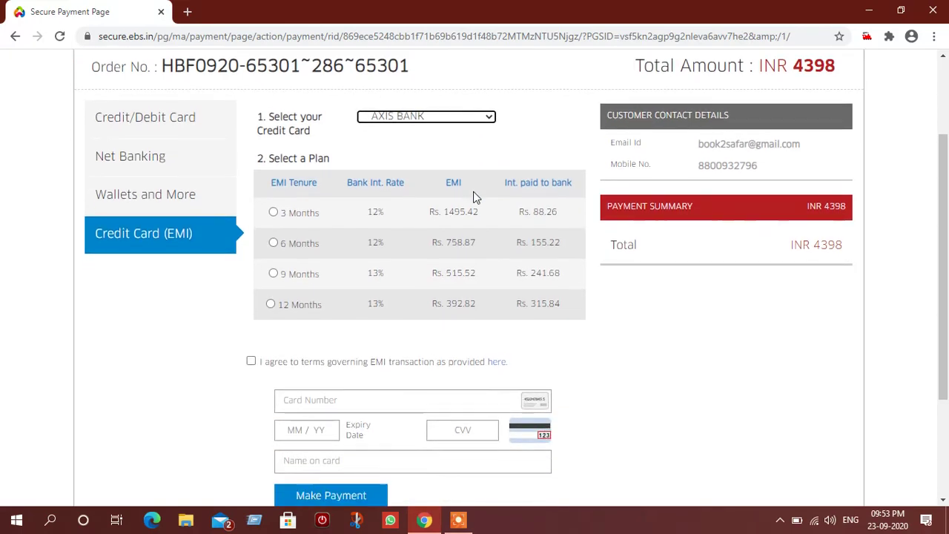
click(419, 103)
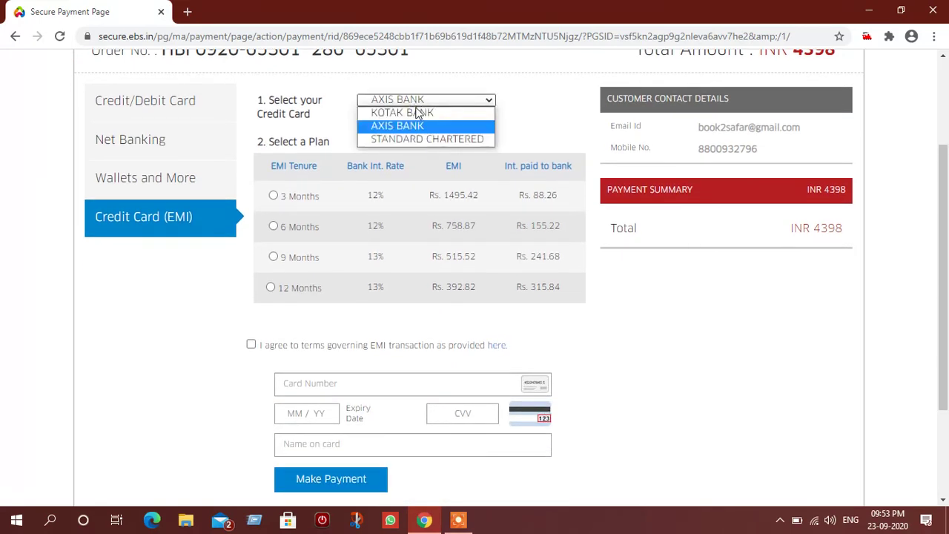
click(411, 123)
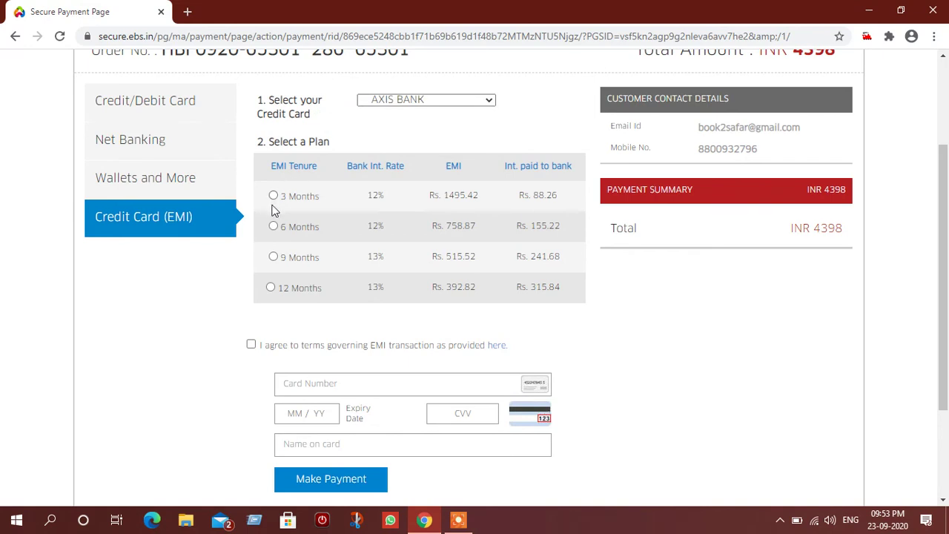
scroll(415, 260, down, 2)
click(251, 220)
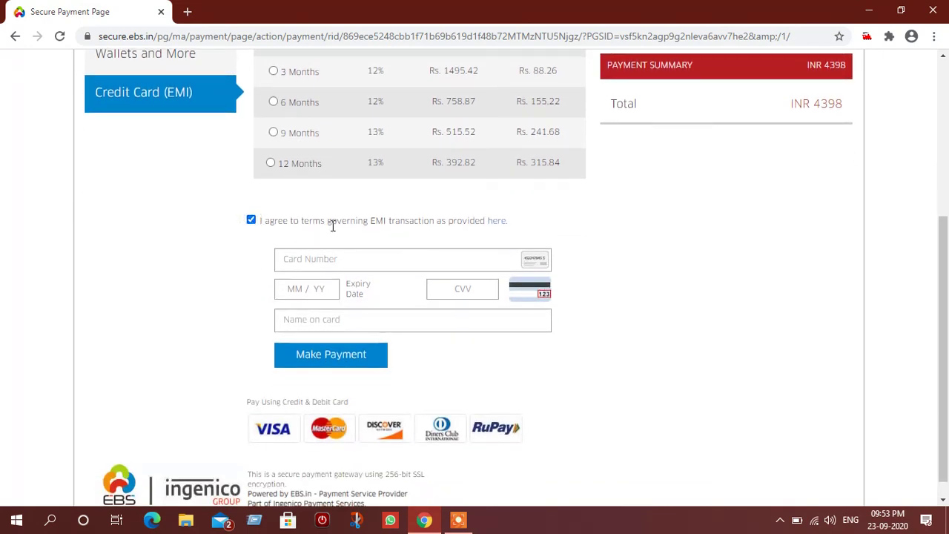
click(497, 222)
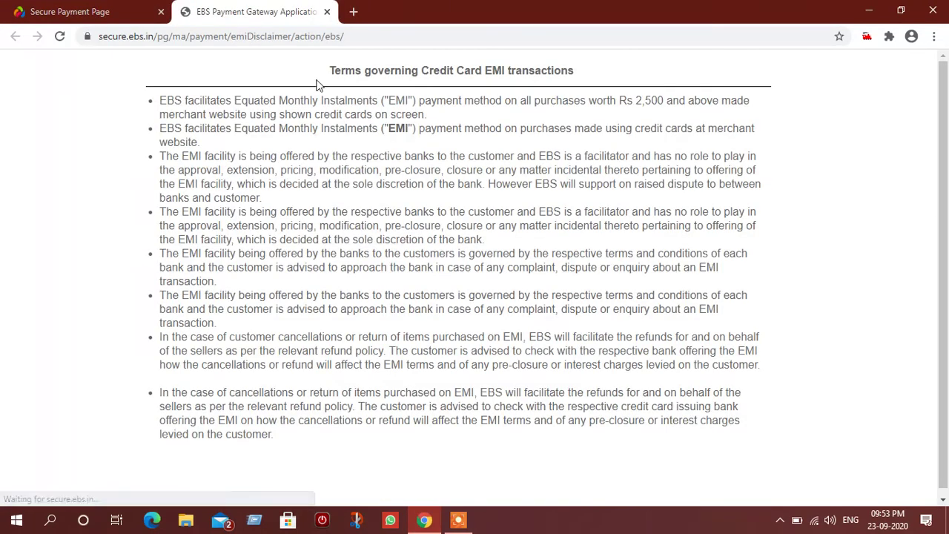
scroll(491, 207, down, 1)
scroll(491, 207, up, 1)
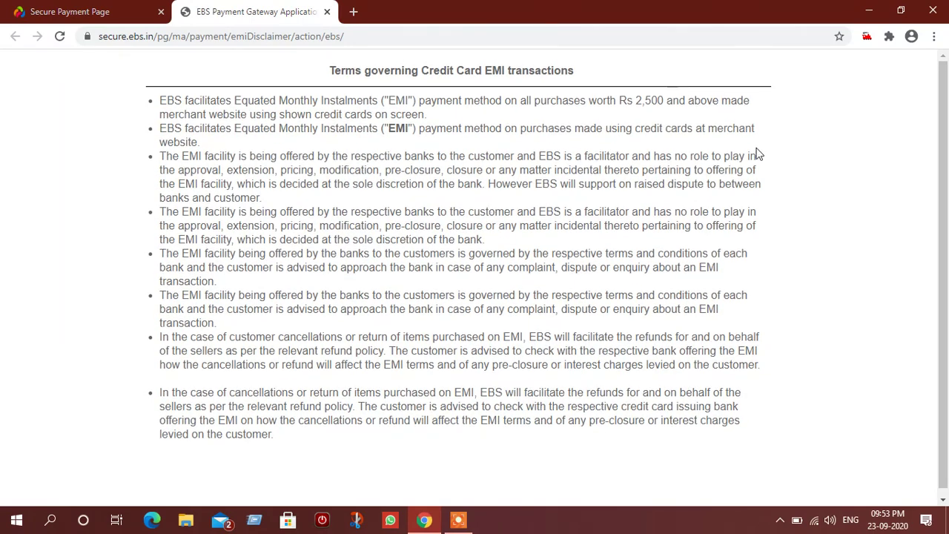
click(325, 12)
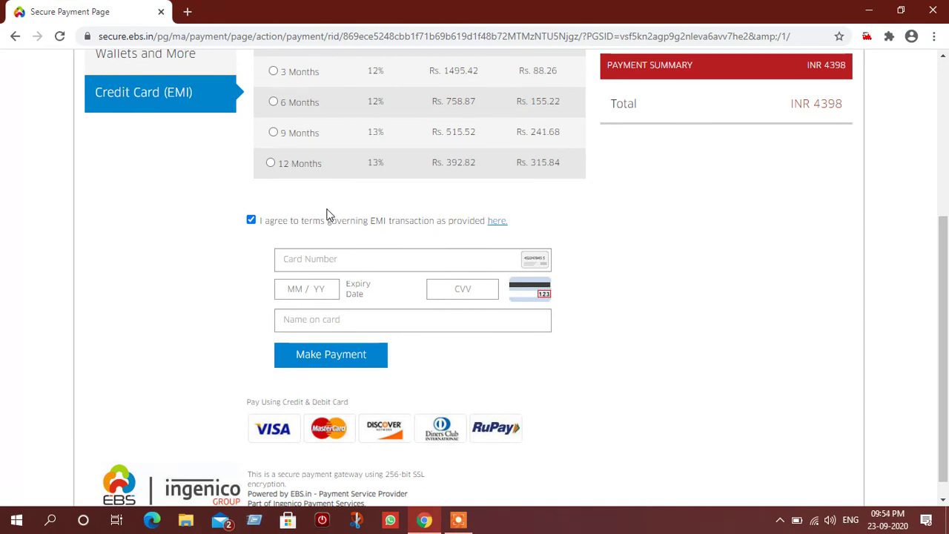
scroll(327, 211, up, 3)
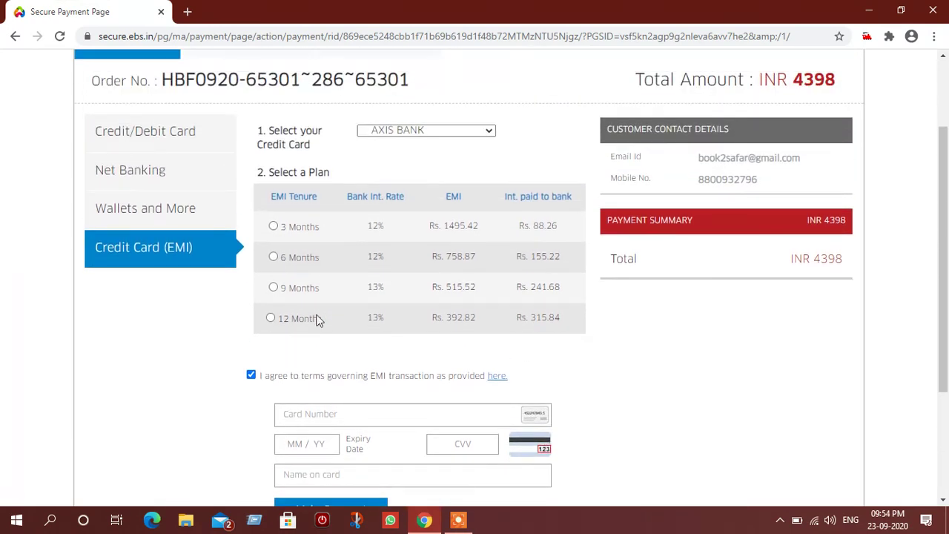
scroll(410, 260, down, 3)
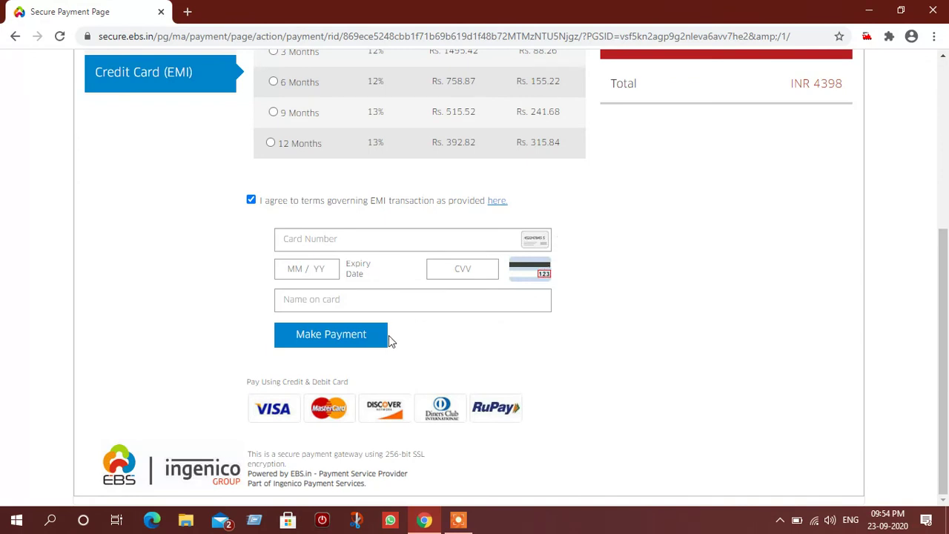
scroll(482, 339, up, 5)
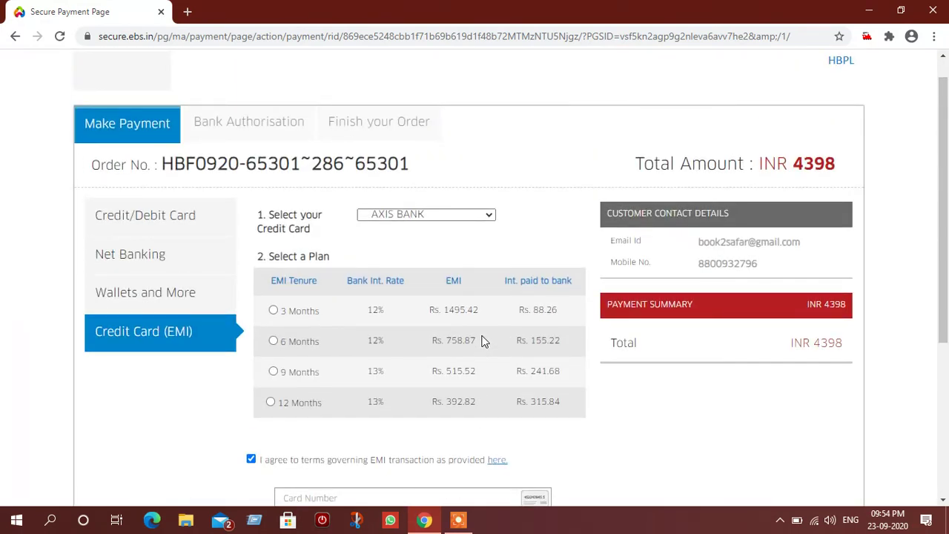
scroll(482, 339, down, 1)
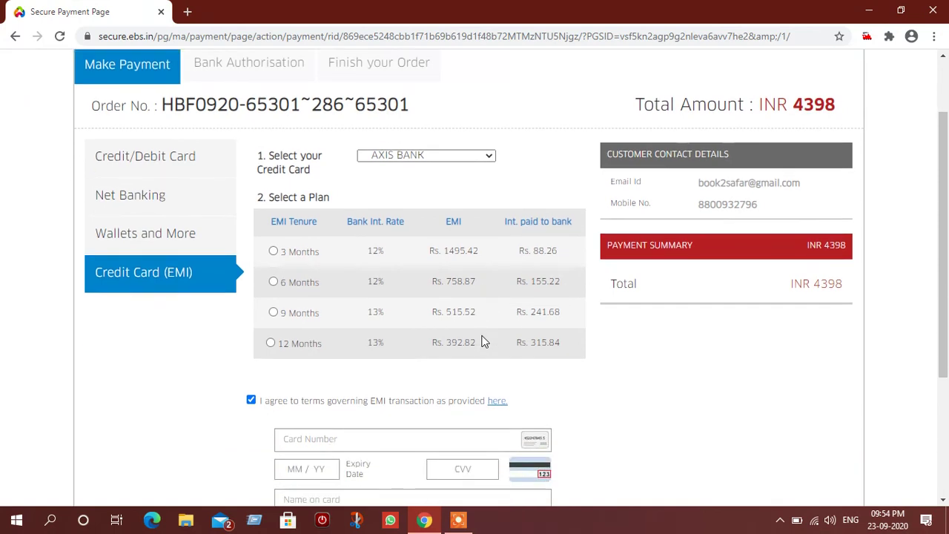
Step: Try the 3, 6 and 9-month plans, then settle on 12 months at Rs. 392.82
click(273, 251)
click(273, 282)
click(272, 314)
click(271, 343)
scroll(614, 360, down, 3)
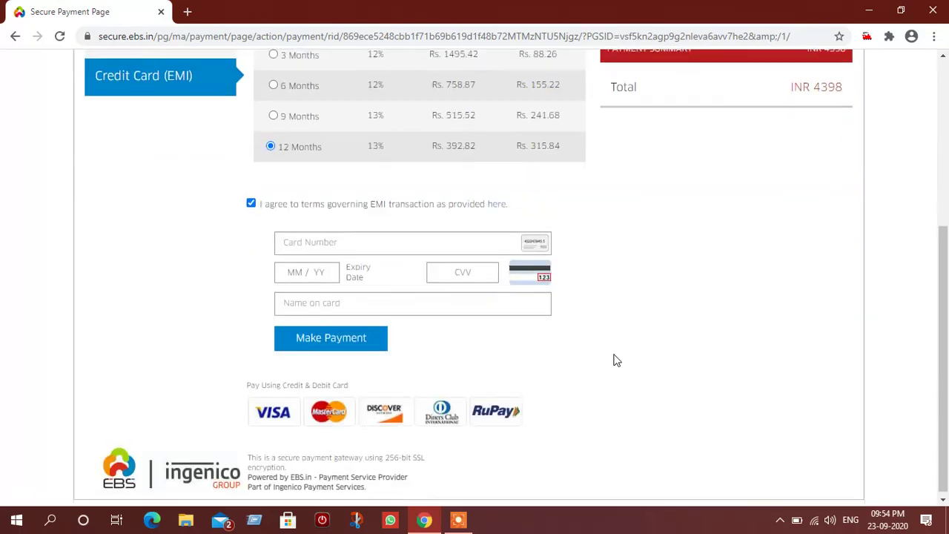
scroll(614, 361, up, 4)
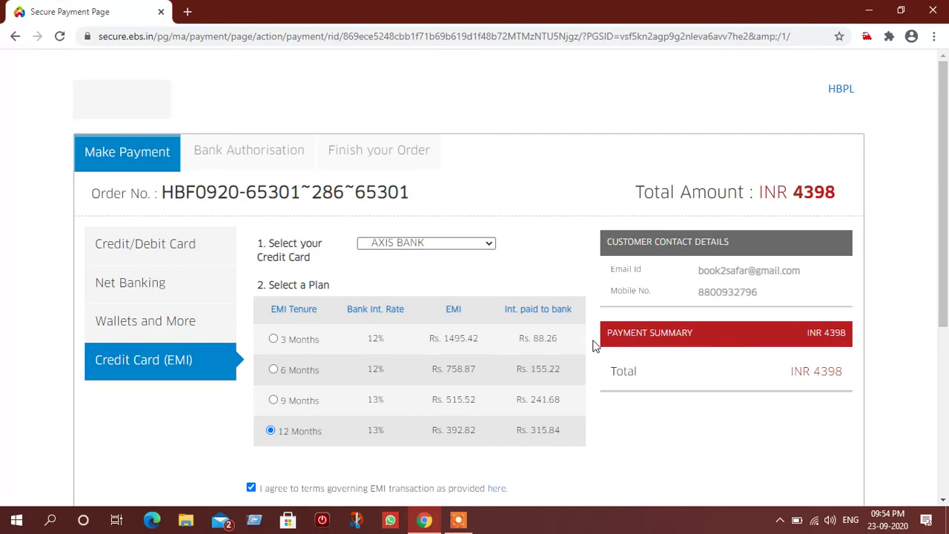
scroll(593, 344, down, 4)
scroll(593, 345, up, 4)
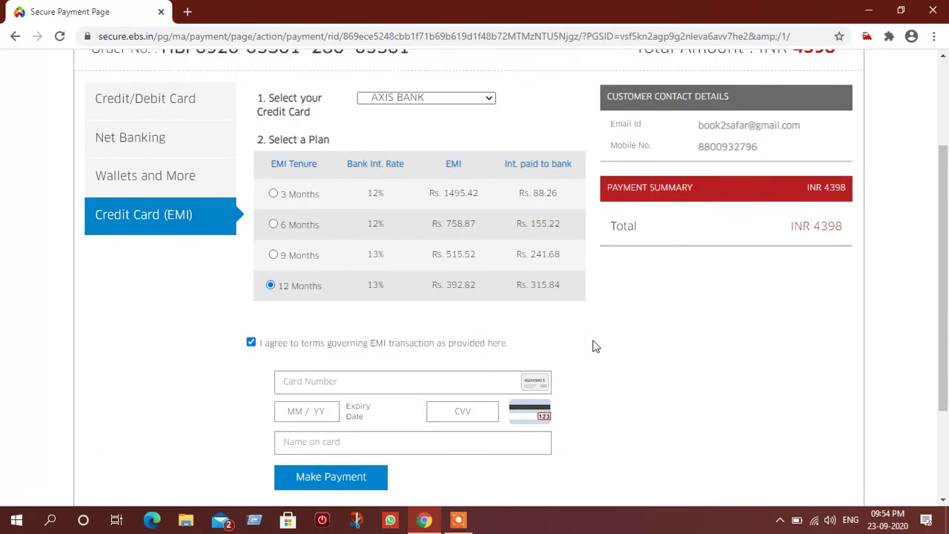
click(465, 523)
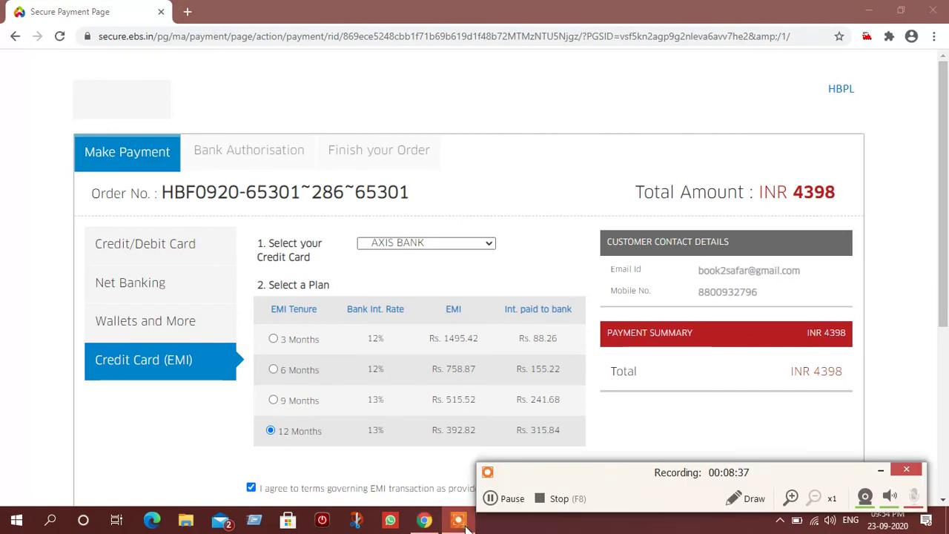